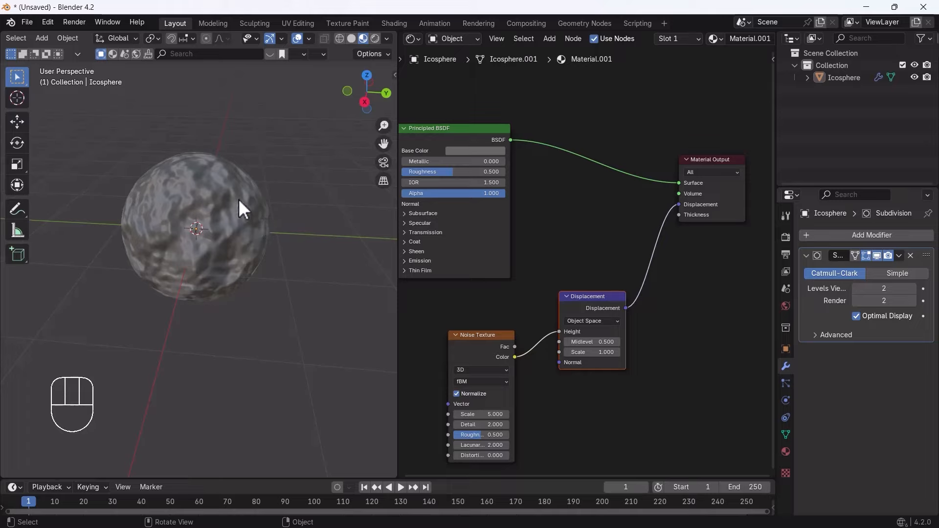
Step: Switch the viewport to rendered shading and browse the asset library's HDRs with free ones listed first
mouse_move(239, 199)
middle_mouse_down()
mouse_move(239, 260)
mouse_move(233, 192)
mouse_move(237, 212)
middle_mouse_up()
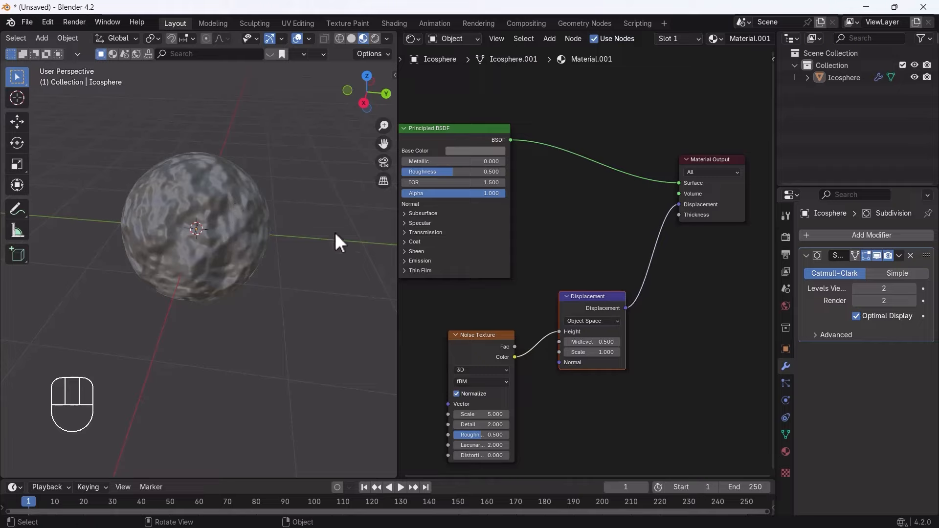
left_click(376, 39)
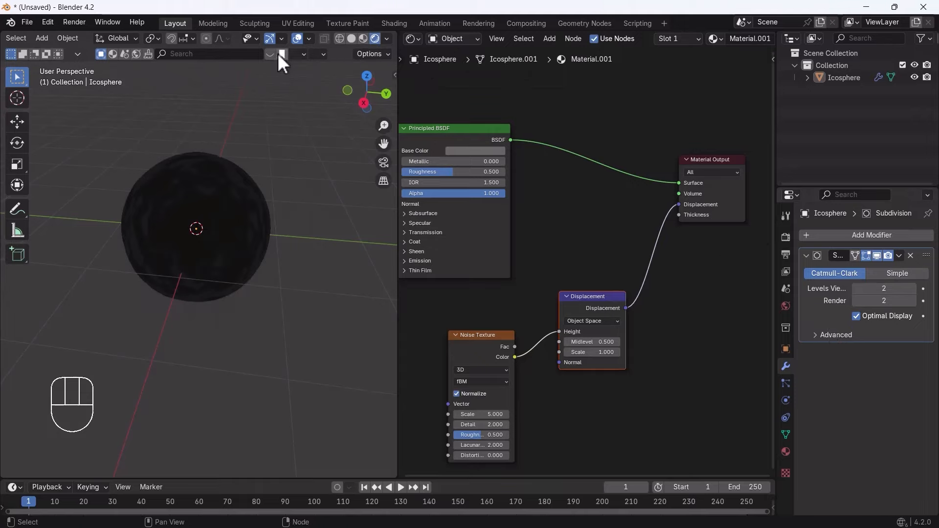
left_click(137, 53)
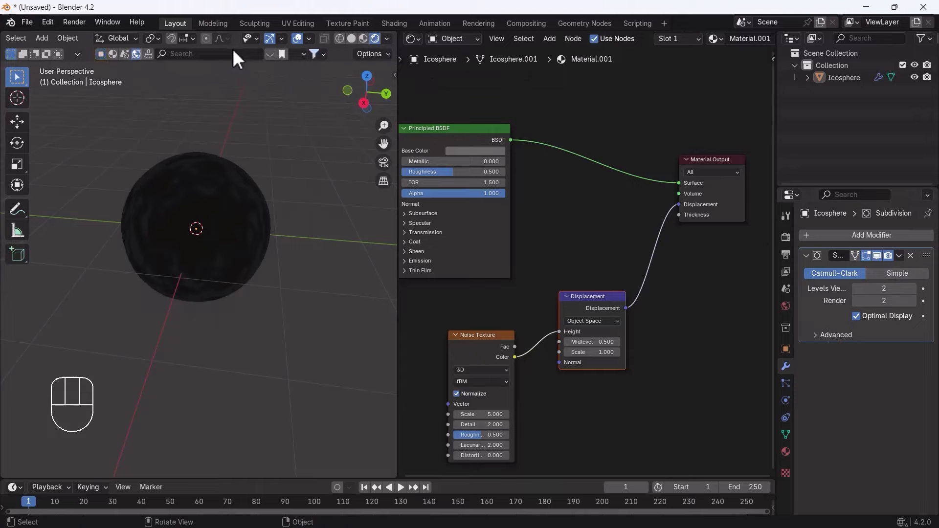
left_click(271, 54)
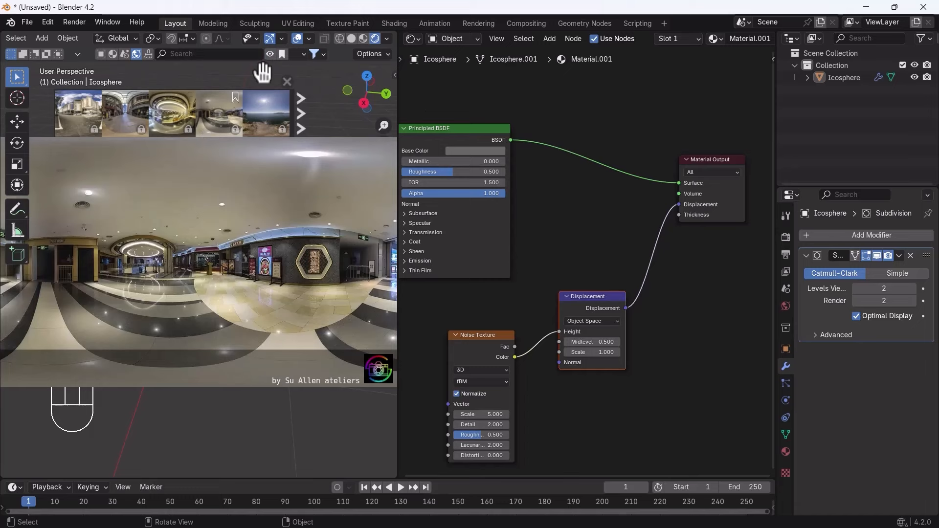
left_click(314, 54)
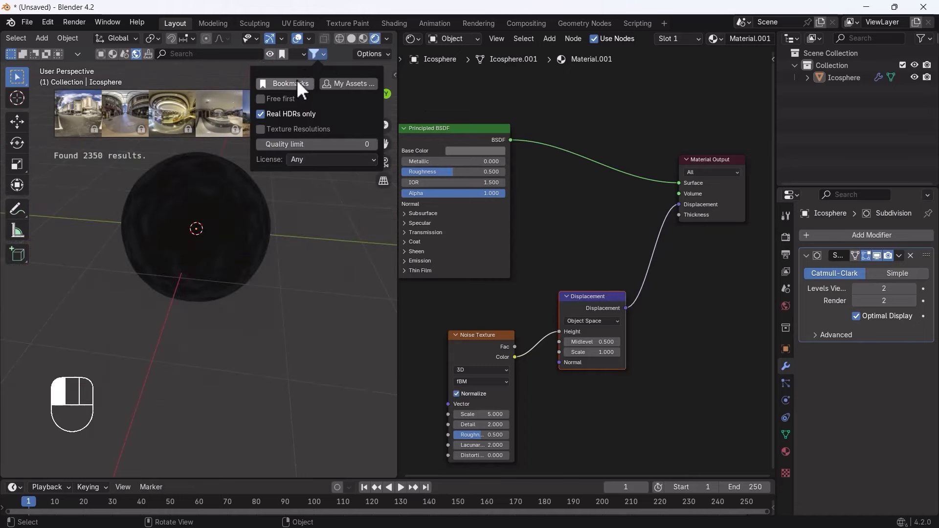
left_click(263, 99)
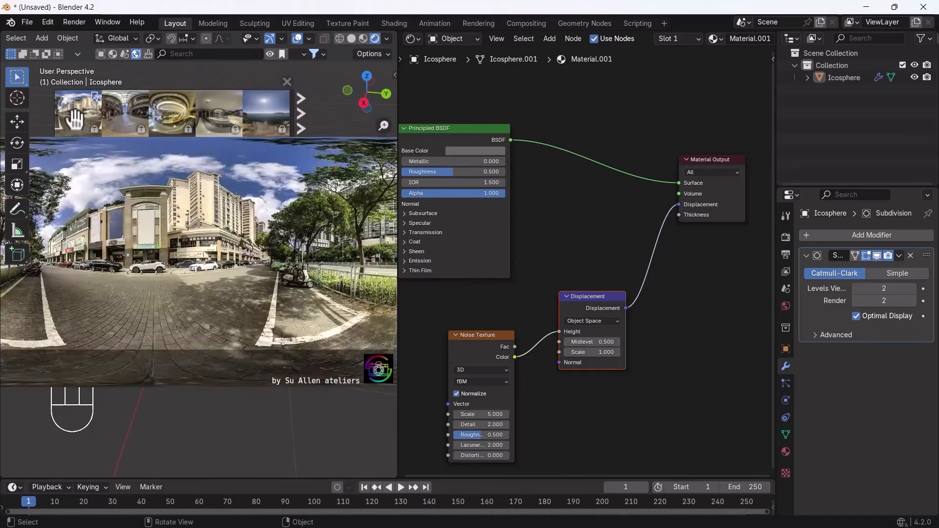
Step: Download the Grass BlueSky HDR at 2048 resolution as the world environment and hide the asset results
left_click(215, 114)
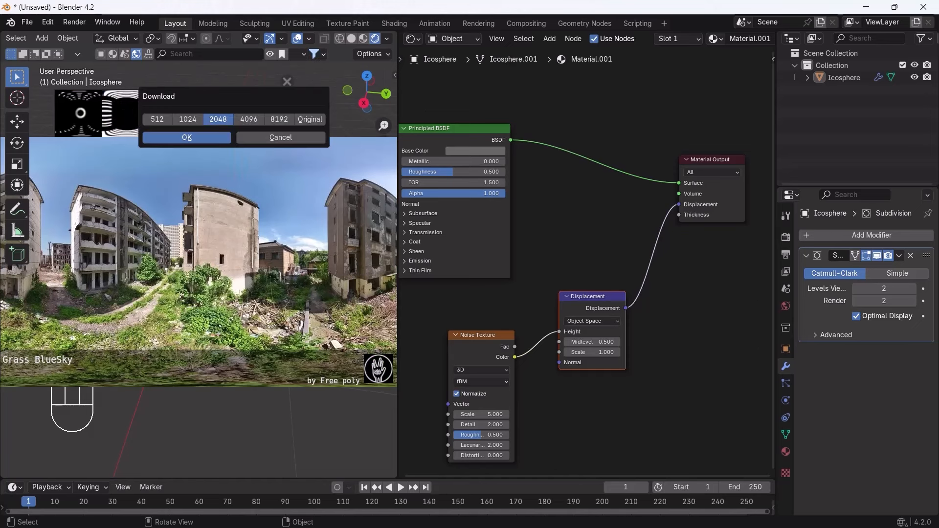
left_click(187, 138)
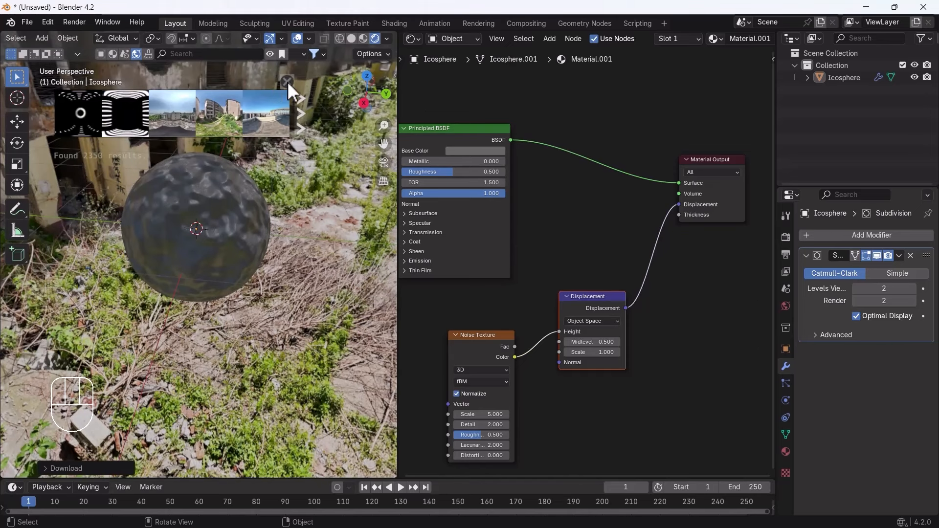
left_click(270, 53)
left_click(269, 54)
Step: Make the film background transparent in the render settings
left_click(785, 237)
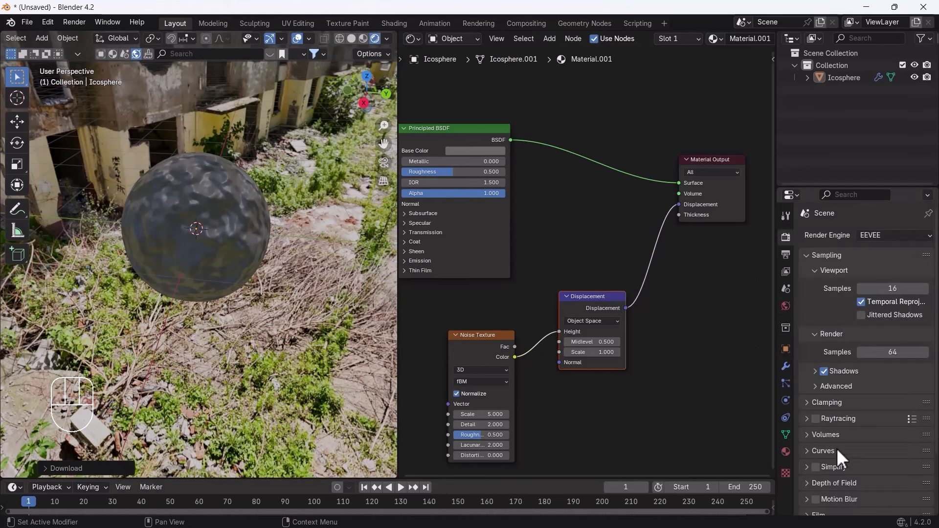
scroll(835, 448, "down", 4)
left_click(814, 442)
scroll(815, 451, "down", 2)
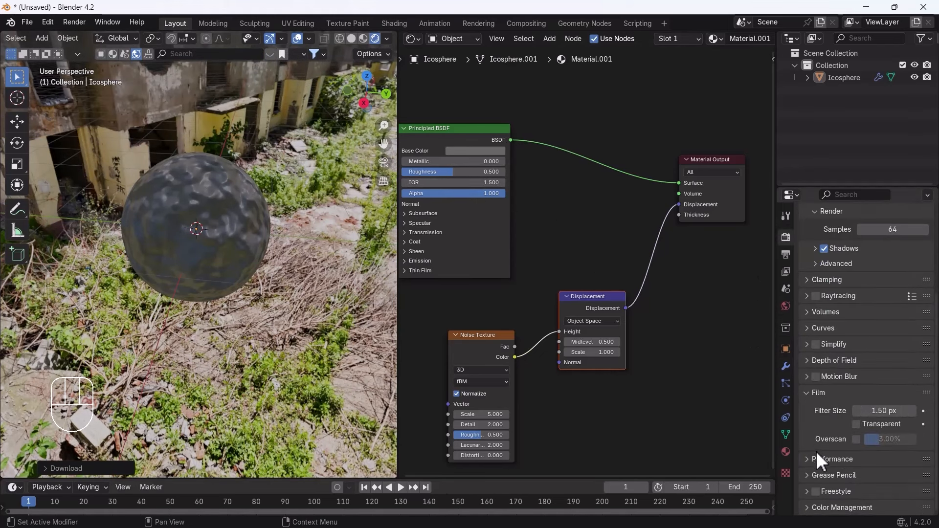
left_click(856, 424)
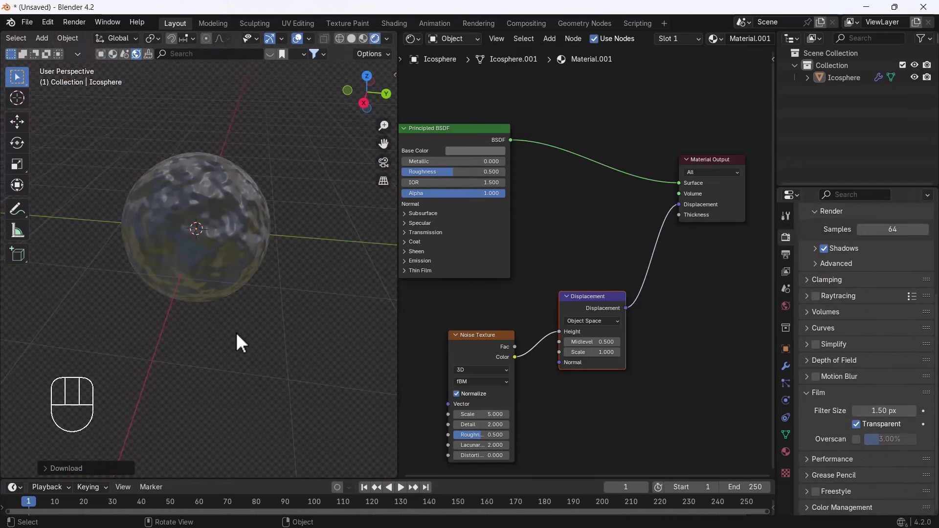
Step: Set the icosphere material's surface displacement method to Displacement and Bump and inspect the resulting relief
mouse_move(236, 333)
middle_mouse_down()
mouse_move(236, 297)
mouse_move(225, 301)
mouse_move(224, 333)
middle_mouse_up()
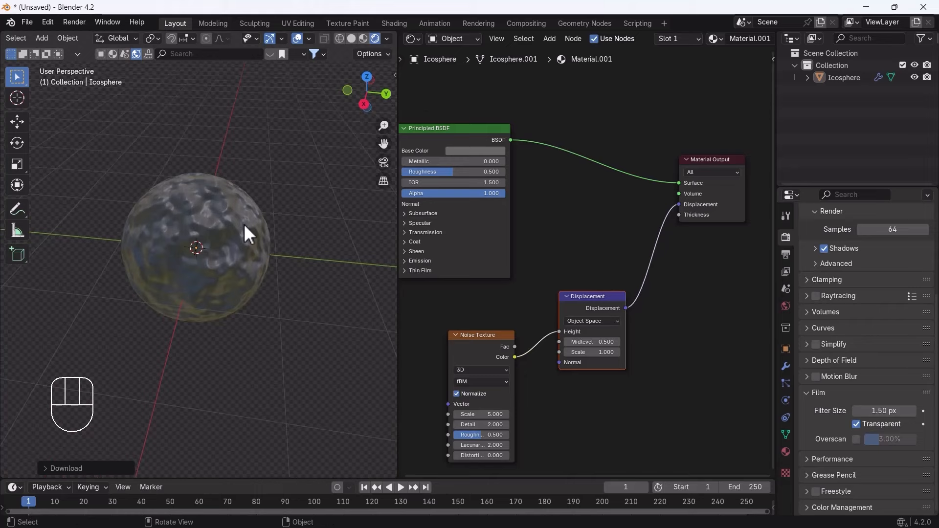
scroll(218, 229, "up", 3)
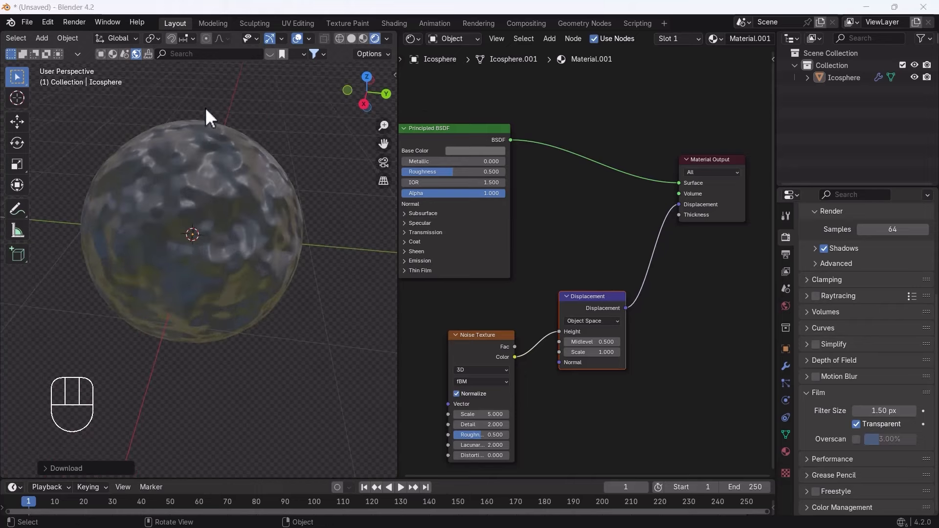
scroll(215, 260, "down", 2)
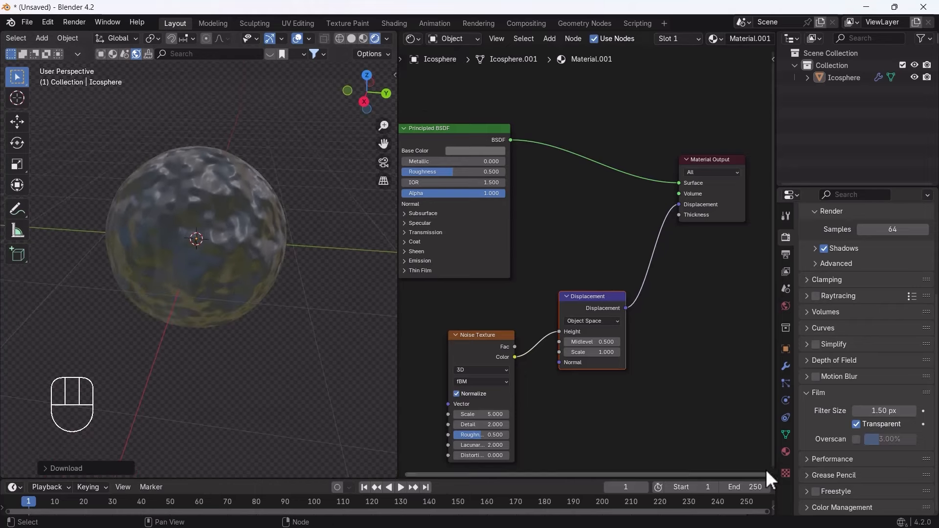
left_click(785, 451)
scroll(856, 406, "down", 5)
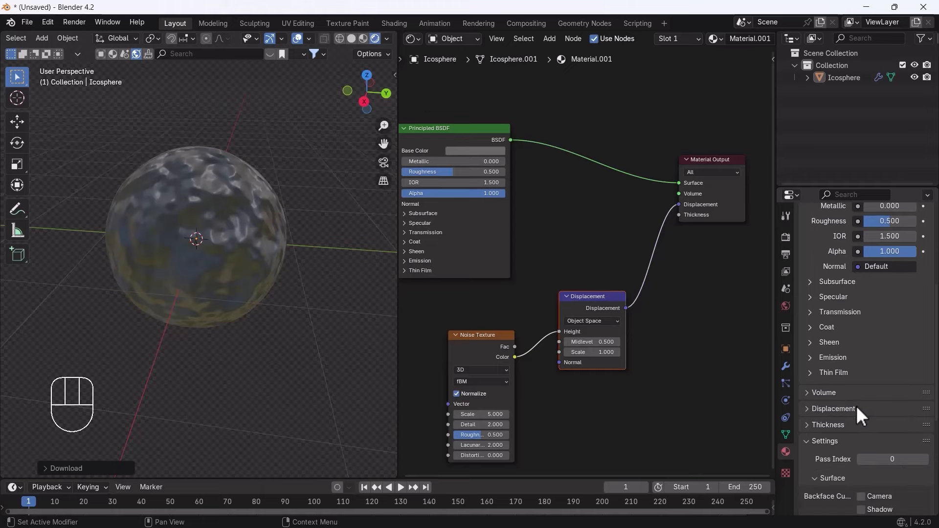
scroll(834, 415, "down", 3)
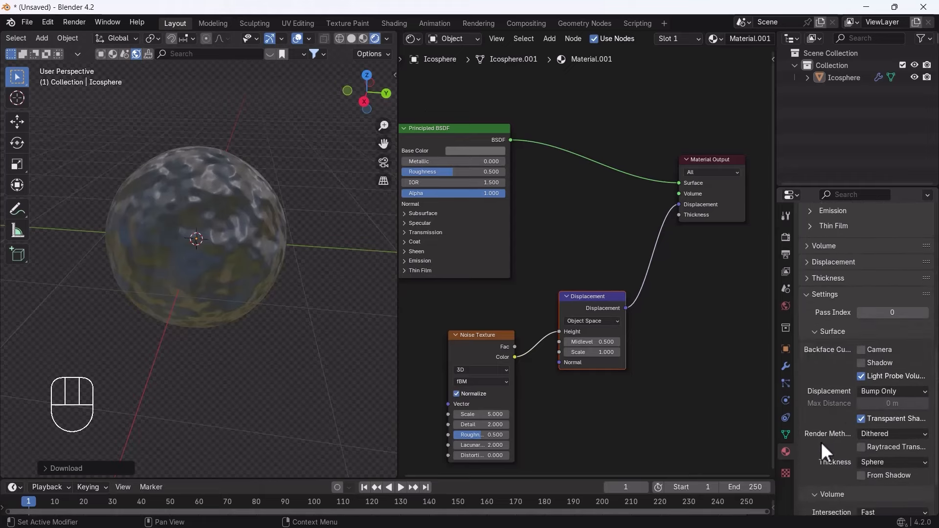
left_click(891, 392)
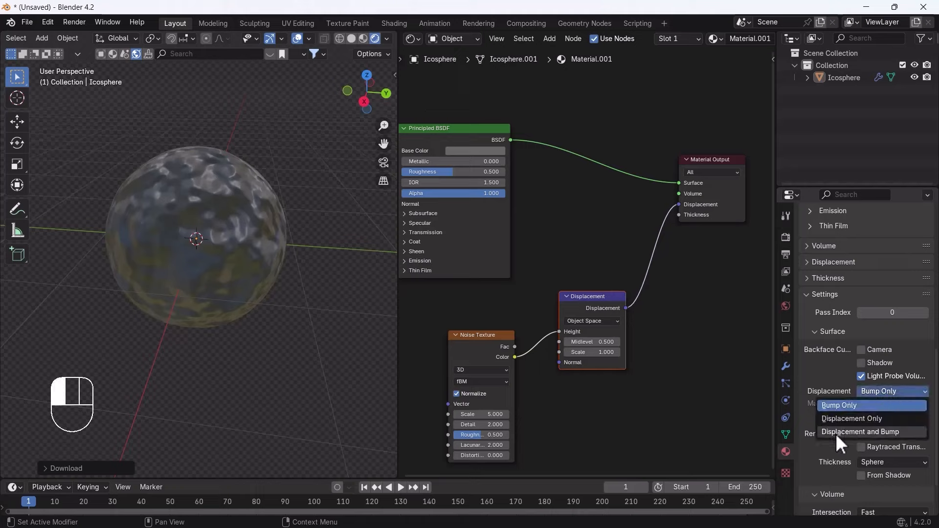
left_click(858, 433)
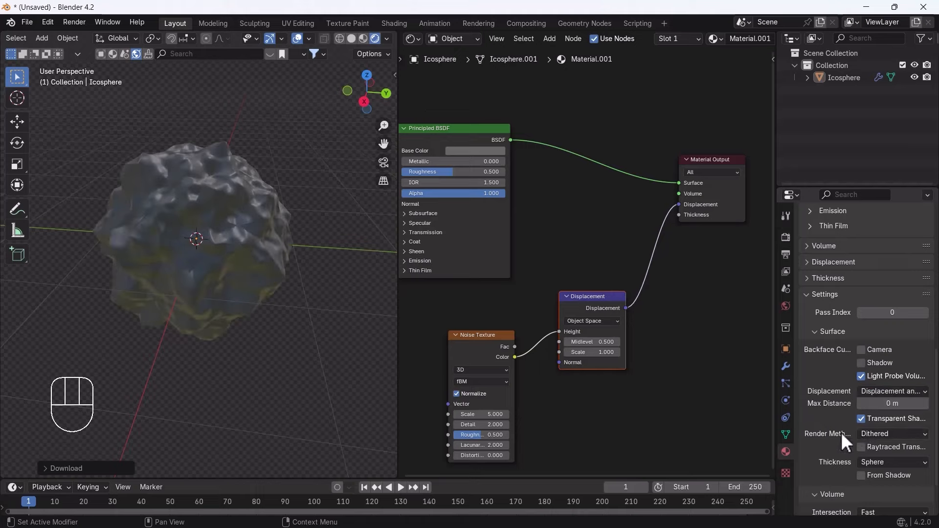
middle_click_drag(243, 237, 234, 256)
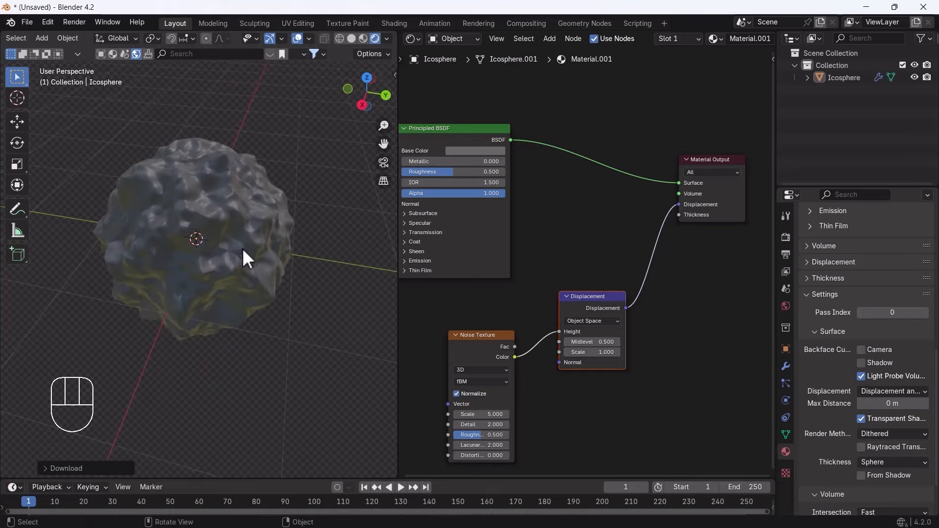
Step: Try raytracing in the render settings, turn it back off and inspect the displaced icosphere
left_click(785, 237)
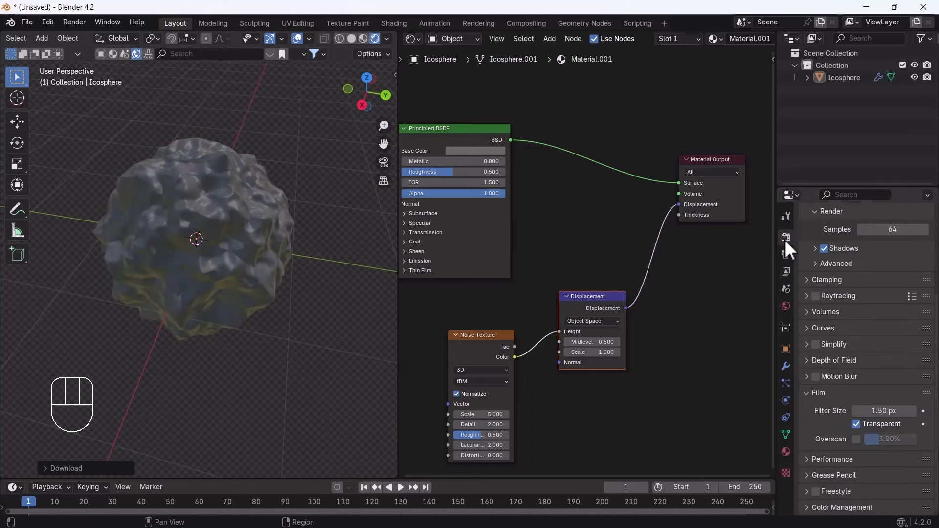
left_click(815, 297)
left_click(816, 295)
middle_click_drag(190, 253, 176, 245)
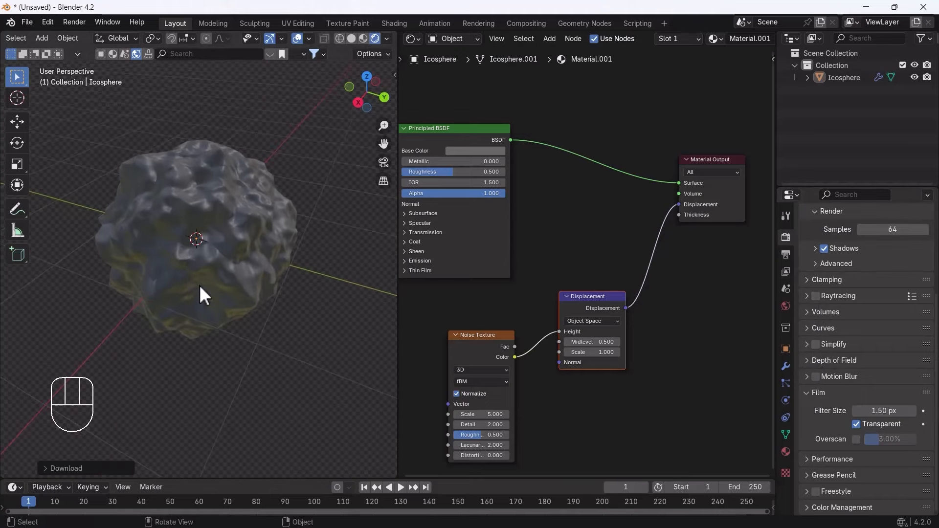
middle_click_drag(198, 285, 229, 286)
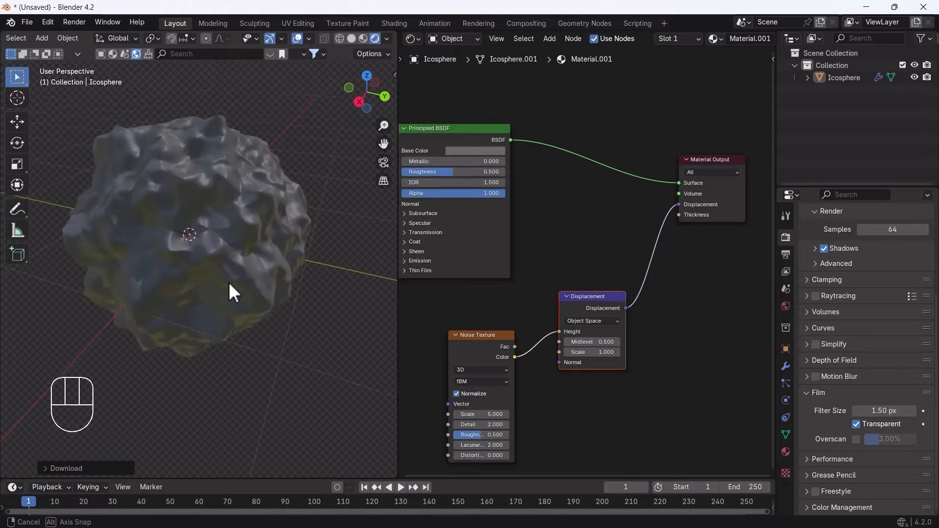
Step: Switch the viewport to material preview and set the Noise Texture's scale to 7.5 and detail to 13.8
left_click(362, 40)
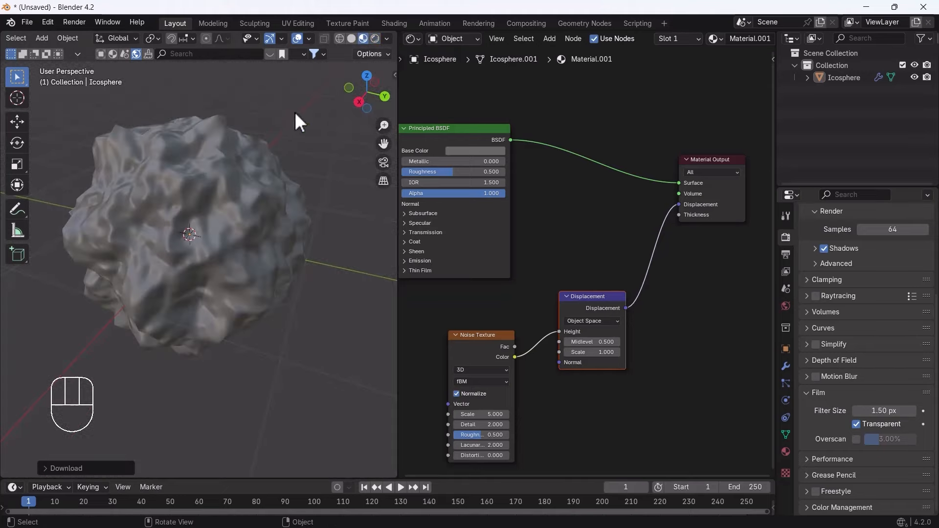
mouse_move(230, 215)
middle_mouse_down()
mouse_move(201, 263)
mouse_move(190, 258)
middle_mouse_up()
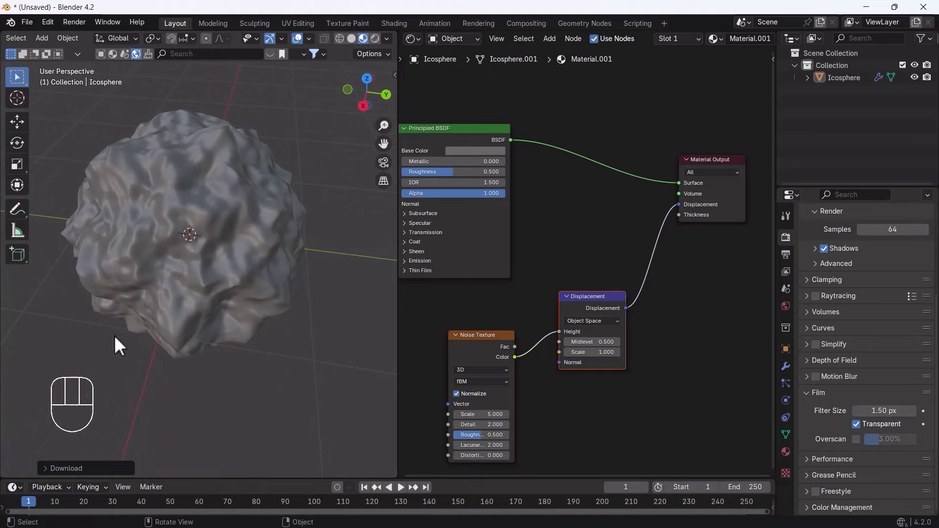
scroll(555, 266, "up", 3)
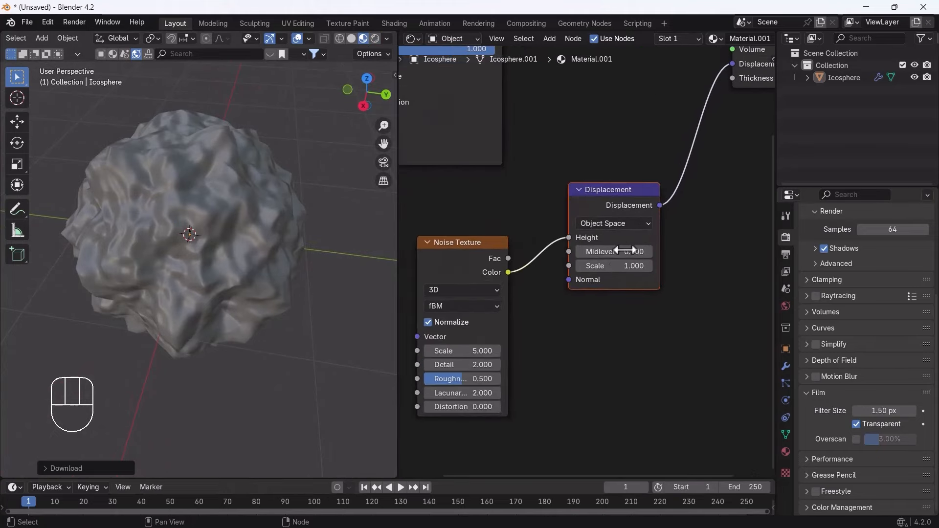
mouse_move(617, 268)
left_mouse_down()
mouse_move(608, 268)
mouse_move(666, 268)
mouse_move(597, 268)
mouse_move(618, 268)
mouse_move(617, 282)
mouse_move(652, 282)
mouse_move(607, 282)
left_mouse_up()
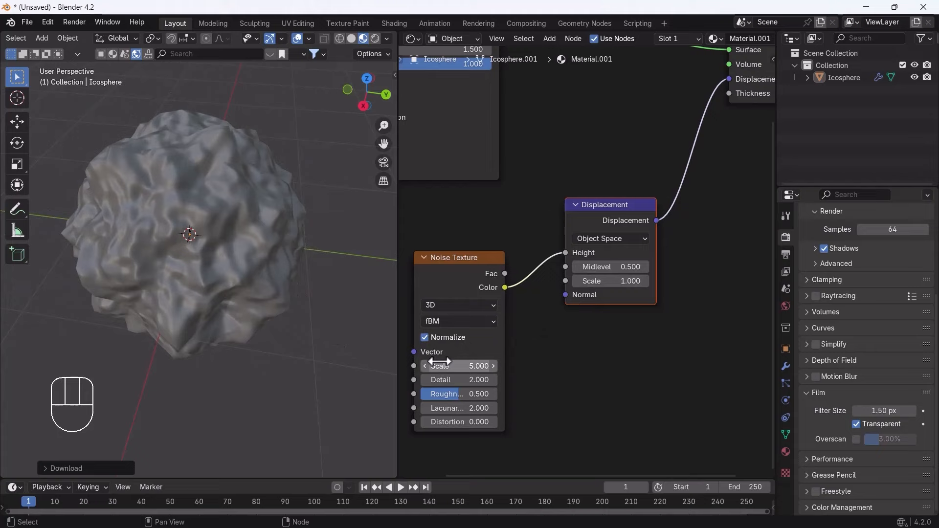
left_click_drag(457, 366, 580, 366)
left_click_drag(460, 380, 606, 380)
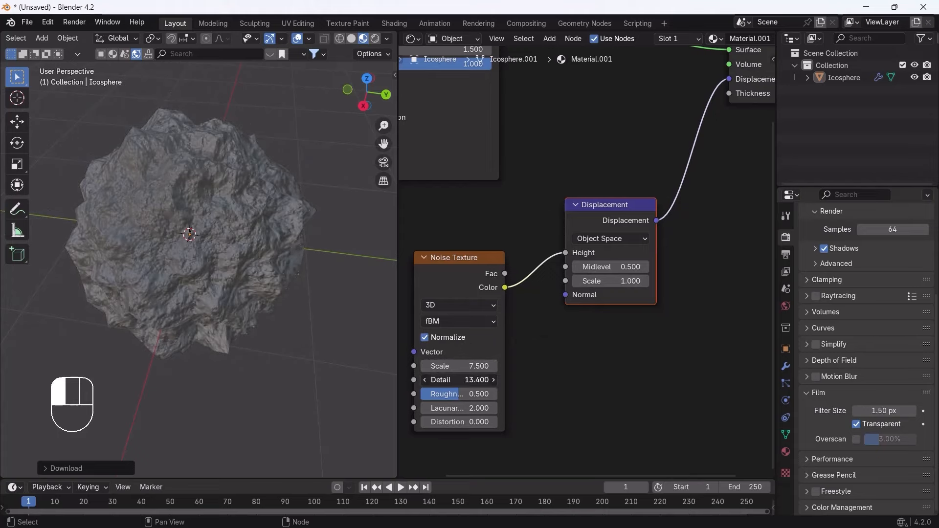
left_click_drag(459, 380, 460, 380)
Step: Reduce the Displacement node's scale to 0.3 and inspect the icosphere's surface up close
scroll(222, 235, "up", 10)
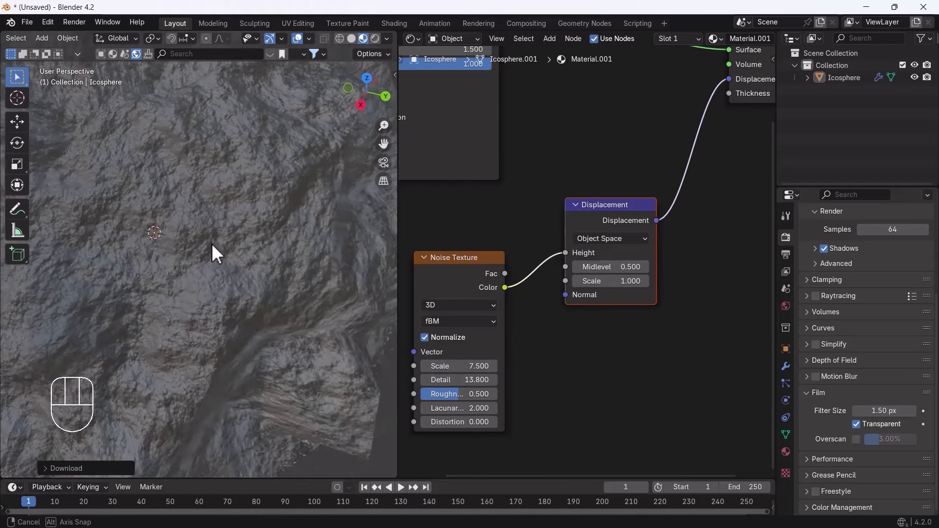
scroll(193, 238, "down", 10)
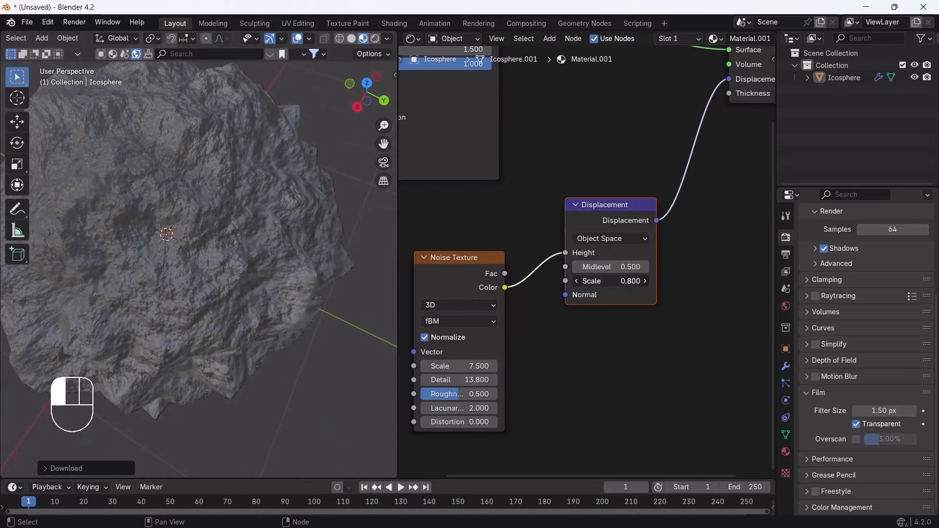
left_click_drag(634, 280, 595, 280)
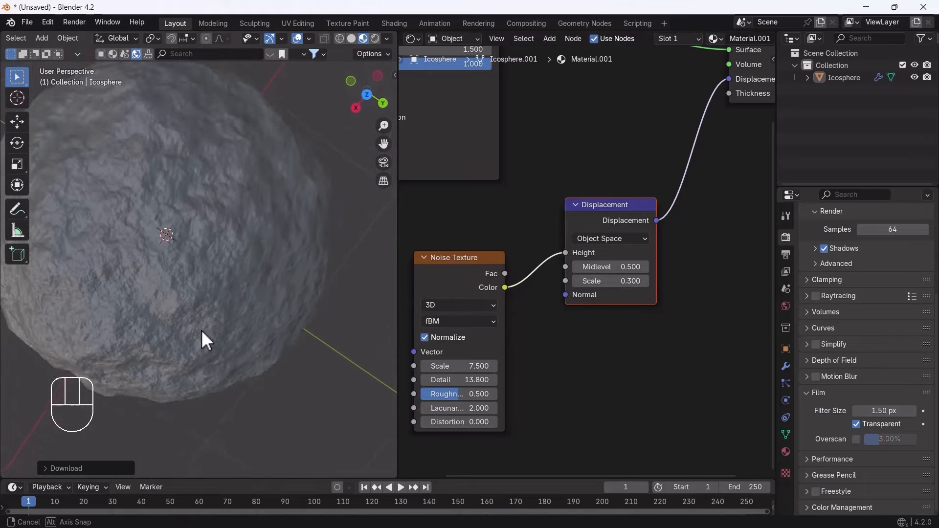
scroll(219, 268, "down", 3)
middle_click_drag(219, 268, 189, 269)
scroll(188, 173, "up", 4)
Step: Set the Noise Texture's detail to 12.5 and scale to 20.1 and inspect the icosphere's surface
middle_click_drag(416, 375, 433, 341)
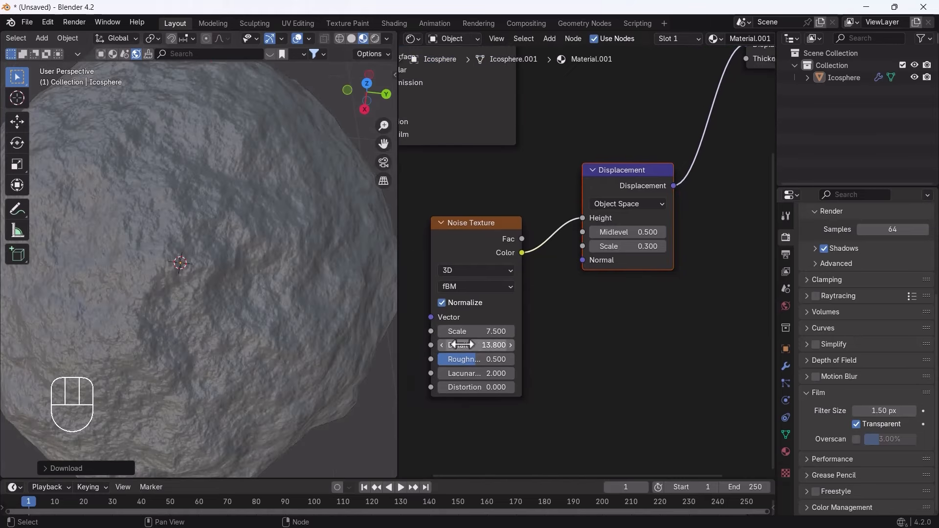
left_click(443, 345)
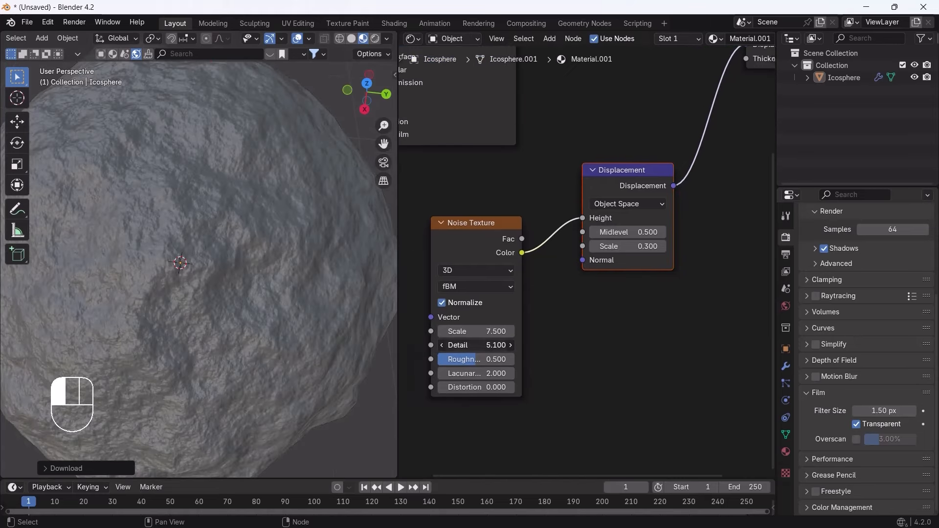
left_click_drag(443, 345, 511, 331)
scroll(163, 237, "up", 1)
middle_click_drag(163, 237, 172, 293)
scroll(172, 288, "down", 5)
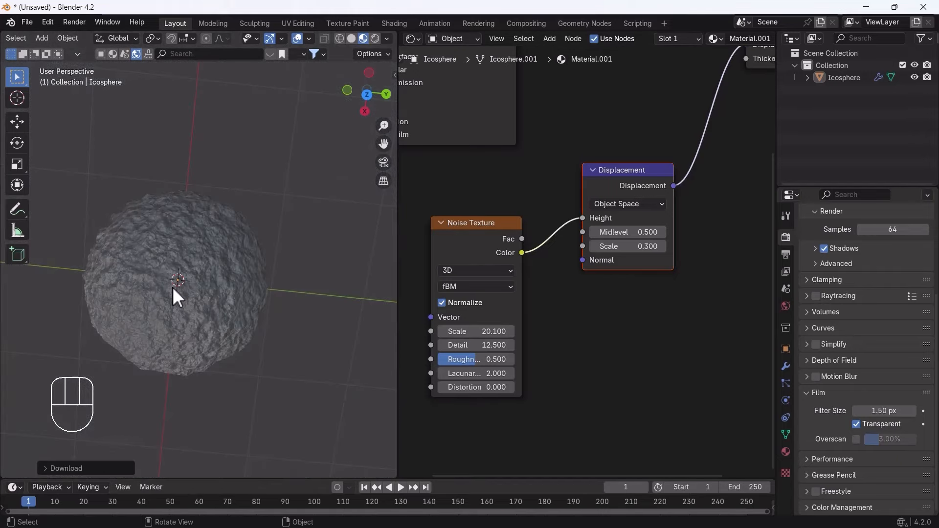
scroll(174, 264, "up", 4)
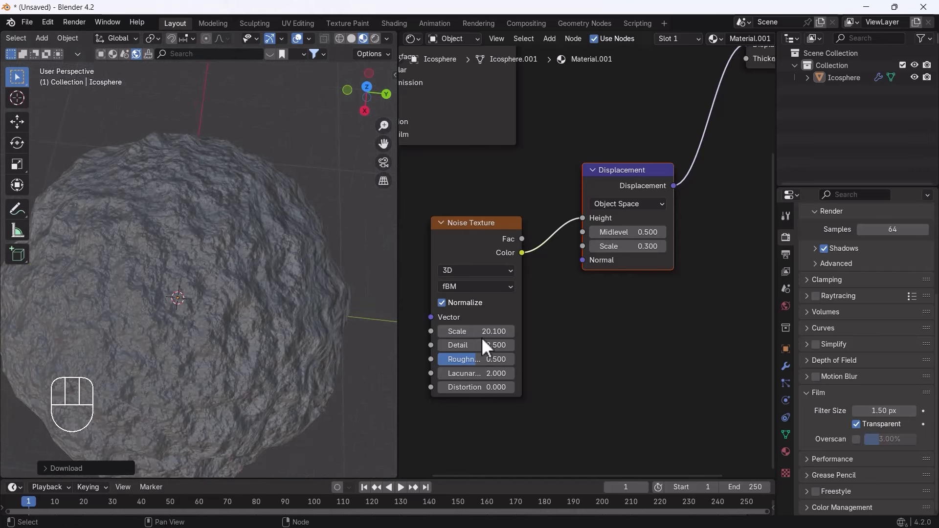
Step: Try a Displacement scale of 2 with a Noise Texture scale of 2.6 and inspect the rock shape
mouse_move(481, 337)
left_mouse_down()
mouse_move(451, 336)
mouse_move(481, 334)
mouse_move(470, 329)
left_mouse_up()
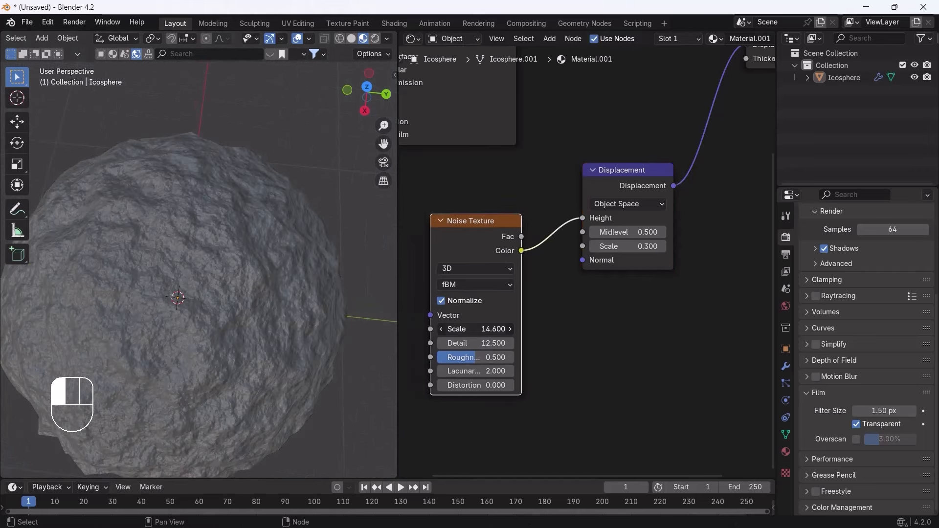
left_click_drag(635, 246, 687, 246)
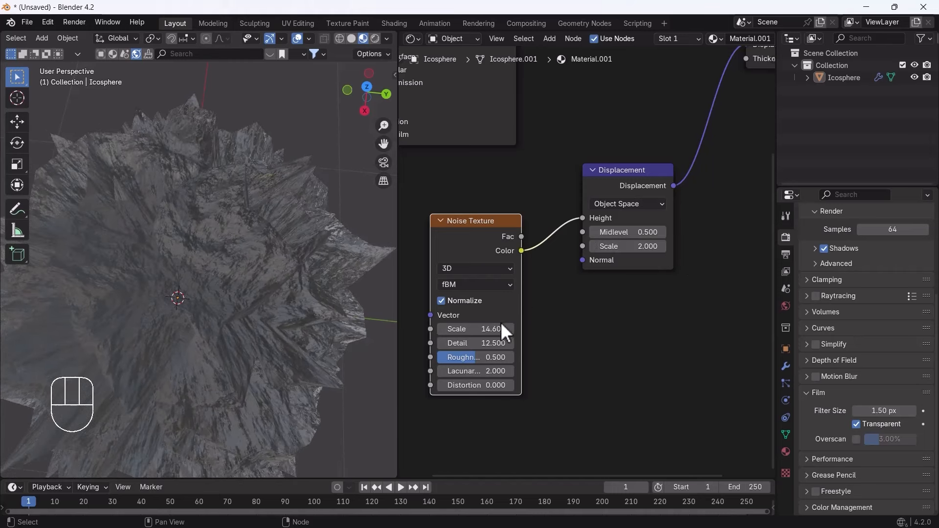
left_click_drag(484, 331, 426, 331)
middle_click_drag(234, 276, 231, 328)
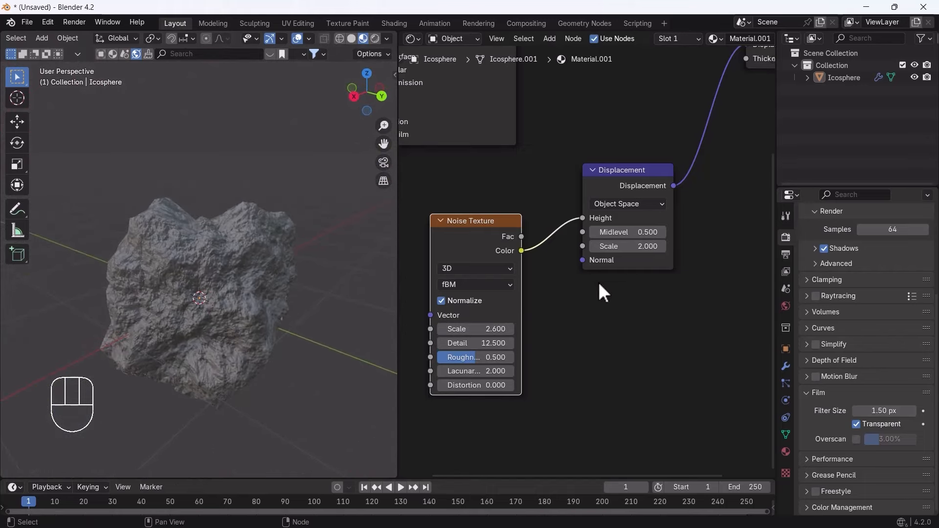
mouse_move(460, 329)
left_mouse_down()
mouse_move(433, 329)
mouse_move(459, 329)
left_mouse_up()
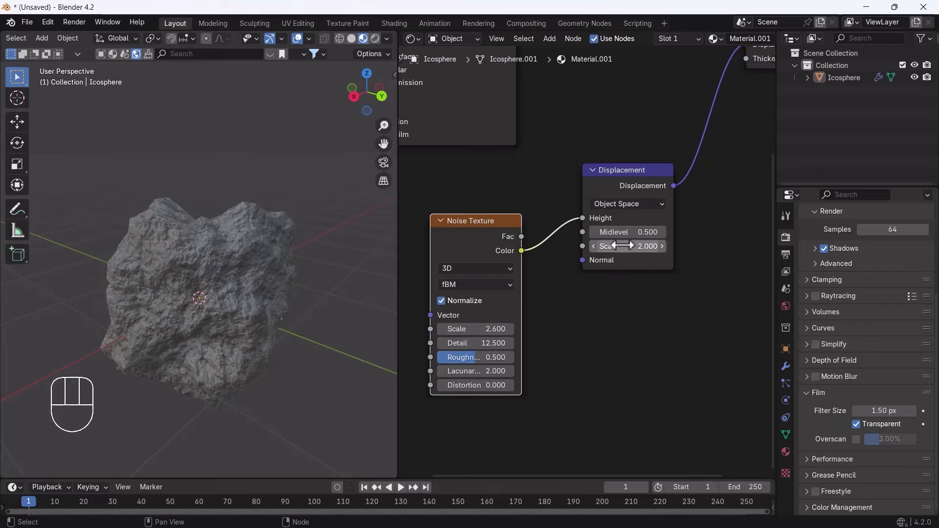
Step: Set the Displacement node's scale to 6.4 and the Noise Texture's scale to 0.8, checking the rock from several sides
left_click_drag(621, 246, 724, 246)
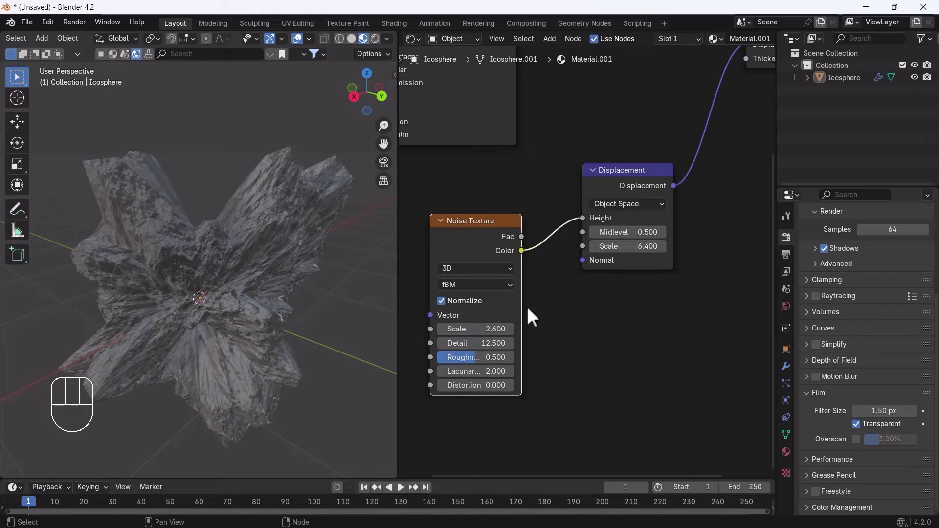
left_click_drag(469, 329, 427, 329)
middle_click_drag(279, 319, 259, 280)
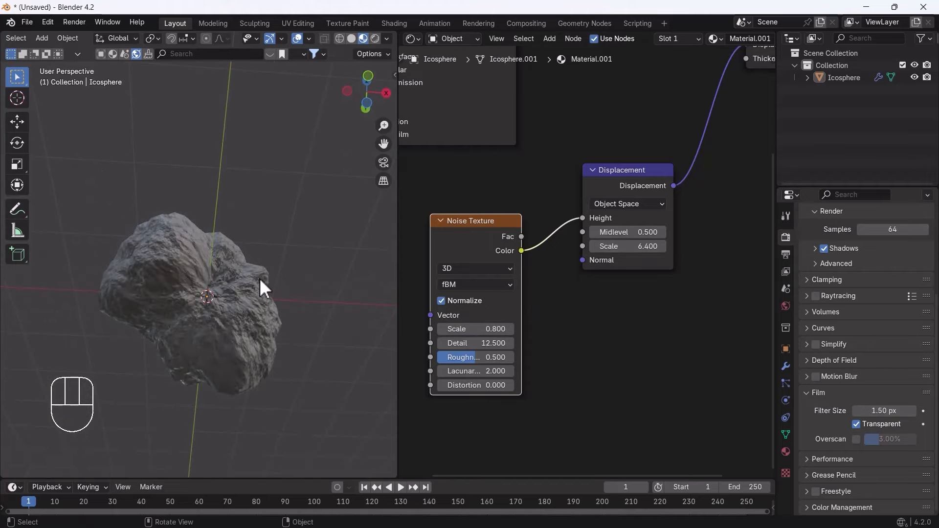
scroll(259, 278, "up", 2)
middle_click_drag(211, 301, 201, 370)
Step: Tint the Principled BSDF's base color a muted reddish grey, testing a slightly different roughness on the rock
middle_click_drag(587, 281, 617, 392)
scroll(617, 392, "down", 3)
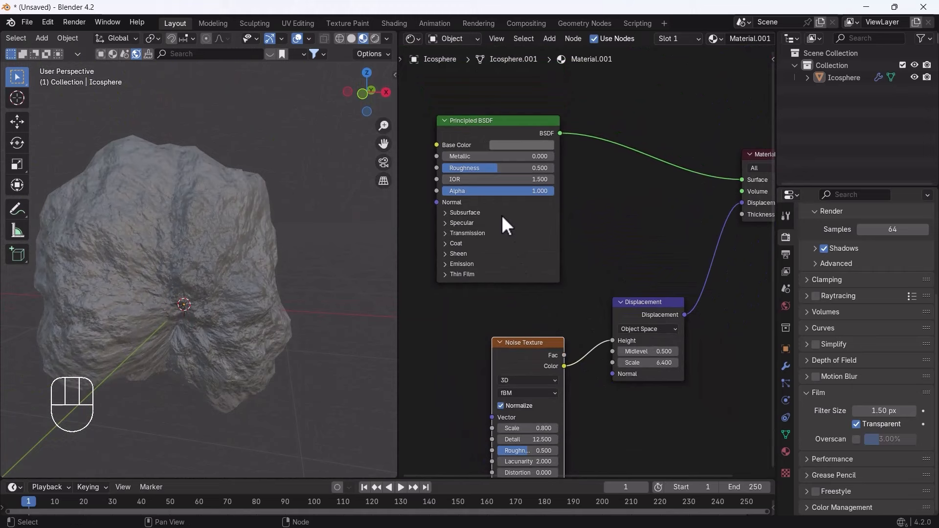
scroll(502, 217, "up", 1)
left_click(557, 233)
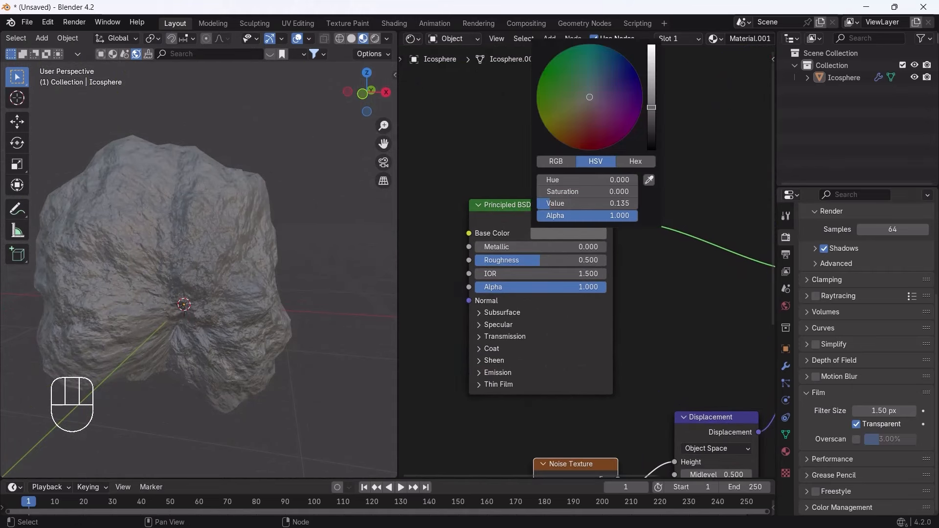
left_click_drag(589, 97, 582, 115)
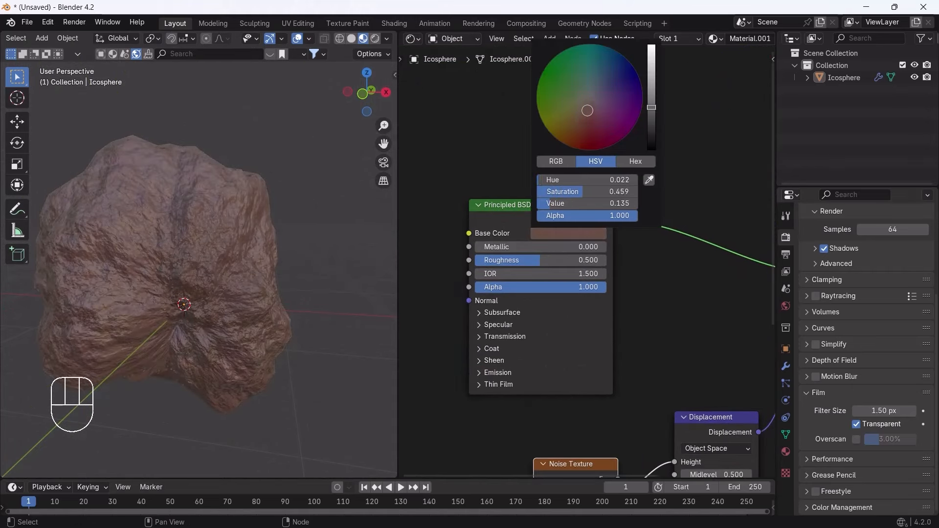
mouse_move(517, 265)
left_mouse_down()
mouse_move(573, 265)
mouse_move(487, 260)
mouse_move(533, 260)
left_mouse_up()
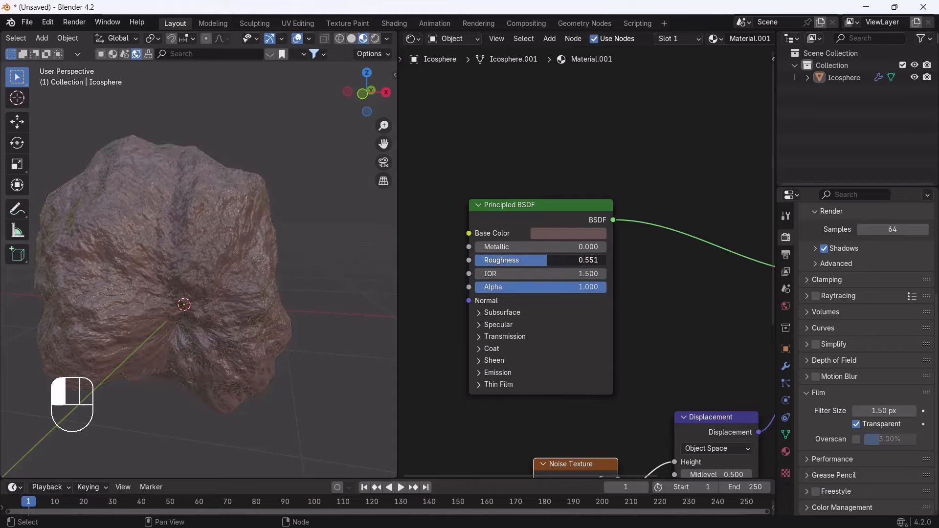
middle_click_drag(317, 272, 306, 311)
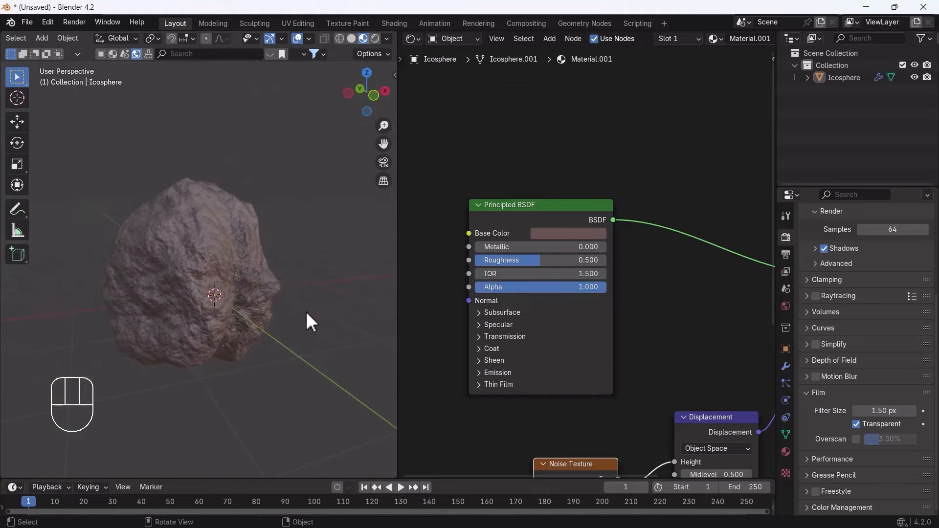
left_click(579, 234)
left_click(591, 102)
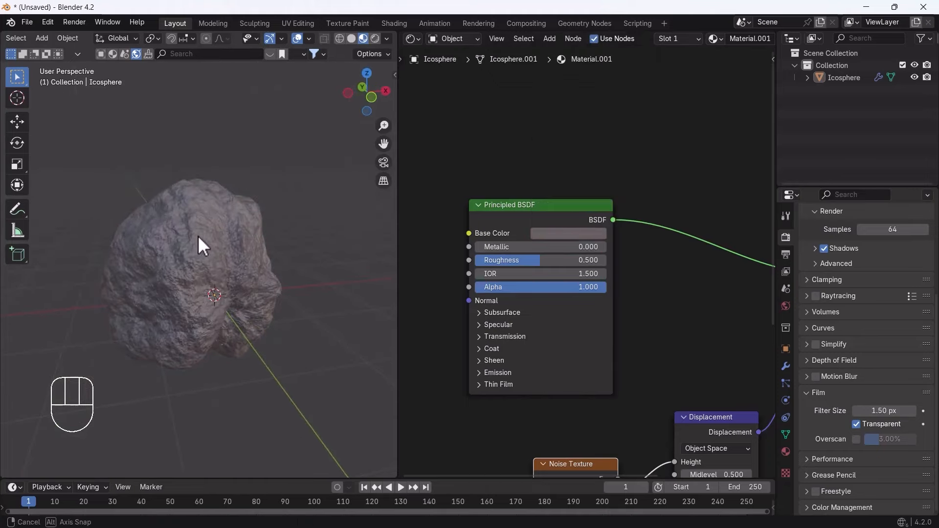
mouse_move(198, 236)
middle_mouse_down()
mouse_move(296, 215)
mouse_move(206, 223)
middle_mouse_up()
Step: Try other midlevel values on the Displacement node and check their effect on the rock
middle_click_drag(635, 350, 535, 171)
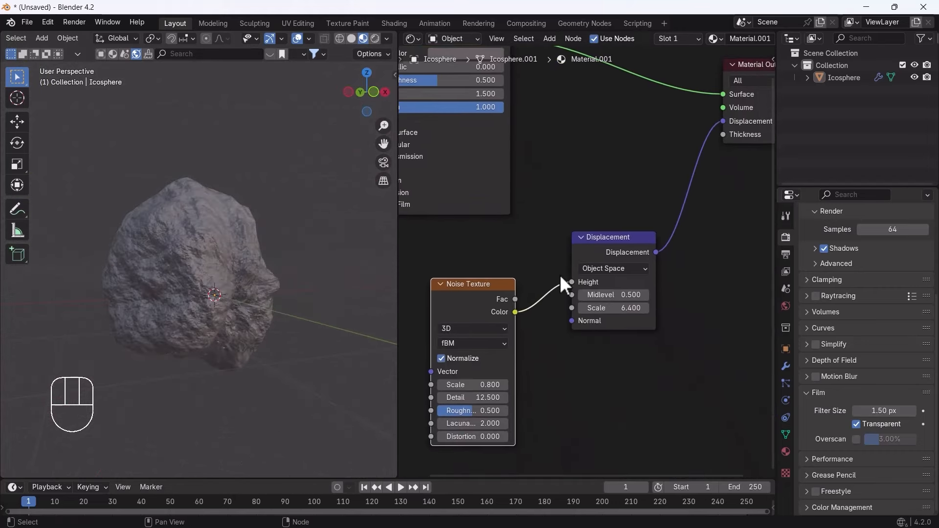
mouse_move(611, 298)
left_mouse_down()
mouse_move(660, 299)
mouse_move(612, 297)
left_mouse_up()
middle_click_drag(229, 289, 222, 322)
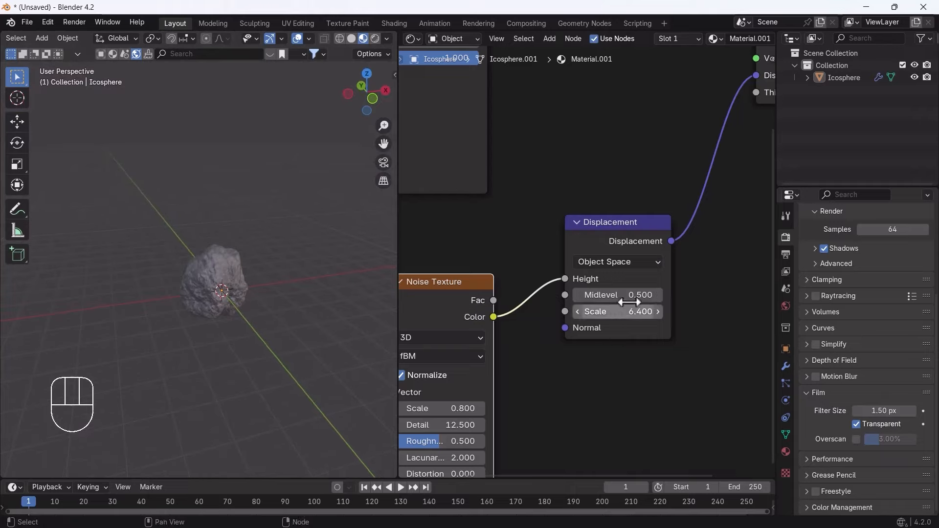
mouse_move(624, 296)
left_mouse_down()
mouse_move(668, 296)
mouse_move(623, 295)
left_mouse_up()
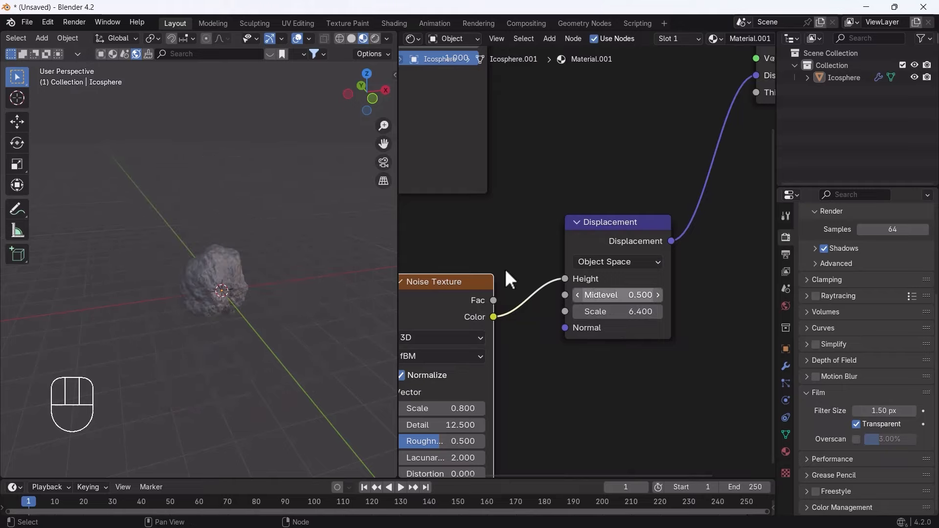
Step: Duplicate the displaced icosphere and place the copy beside the original, about 3.9 m away mainly along X
scroll(219, 282, "up", 4)
mouse_move(218, 282)
middle_mouse_down()
mouse_move(80, 255)
mouse_move(216, 270)
mouse_move(210, 293)
middle_mouse_up()
key("shift+d")
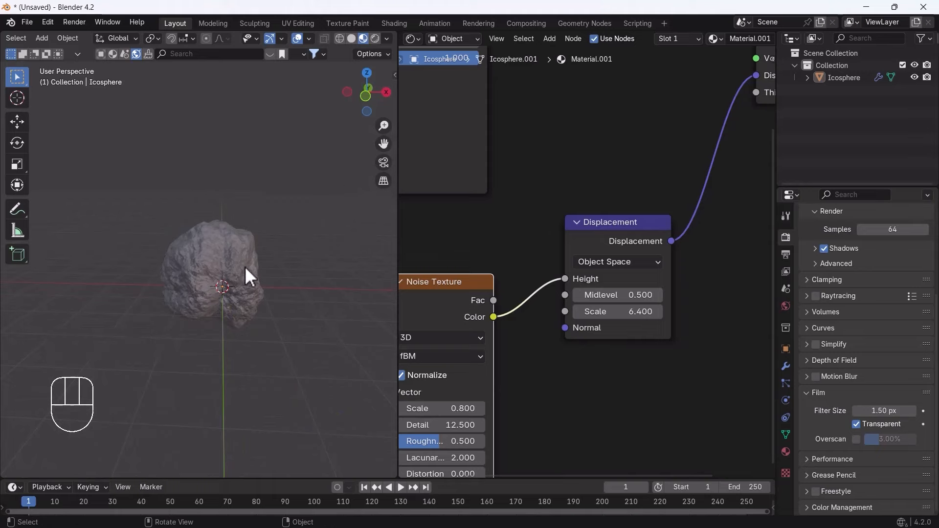
left_click(219, 278)
key("shift+d")
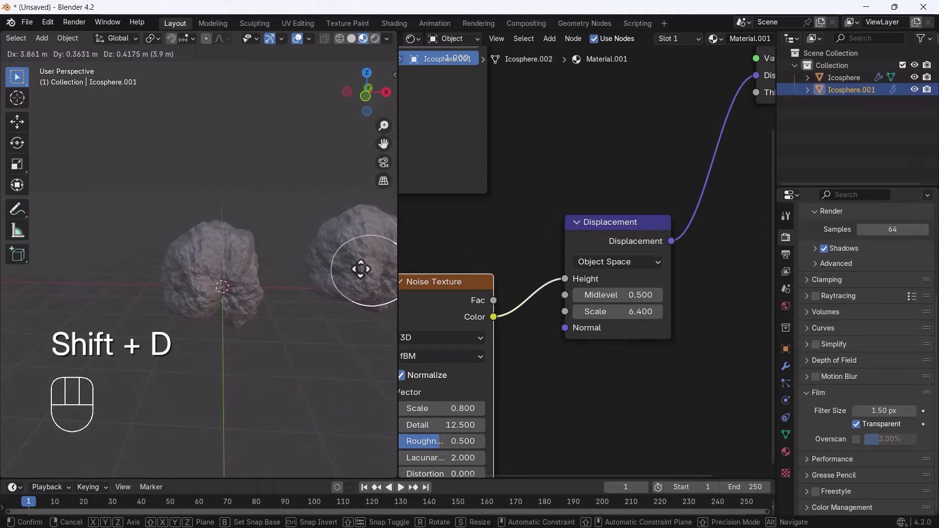
left_click(360, 269)
middle_click_drag(360, 268, 205, 279, "shift")
Step: Make the duplicated icosphere's material a single-user copy and keep the duplicate selected
left_click(786, 452)
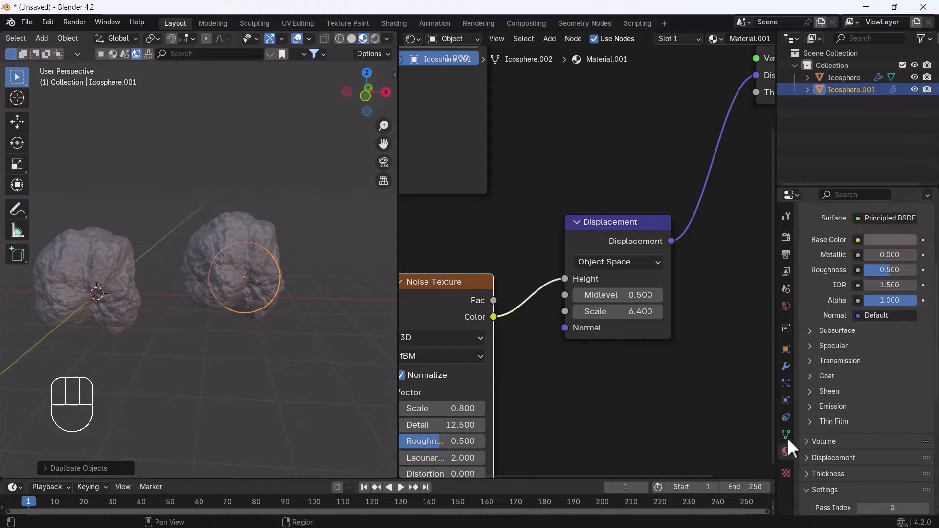
scroll(867, 263, "up", 5)
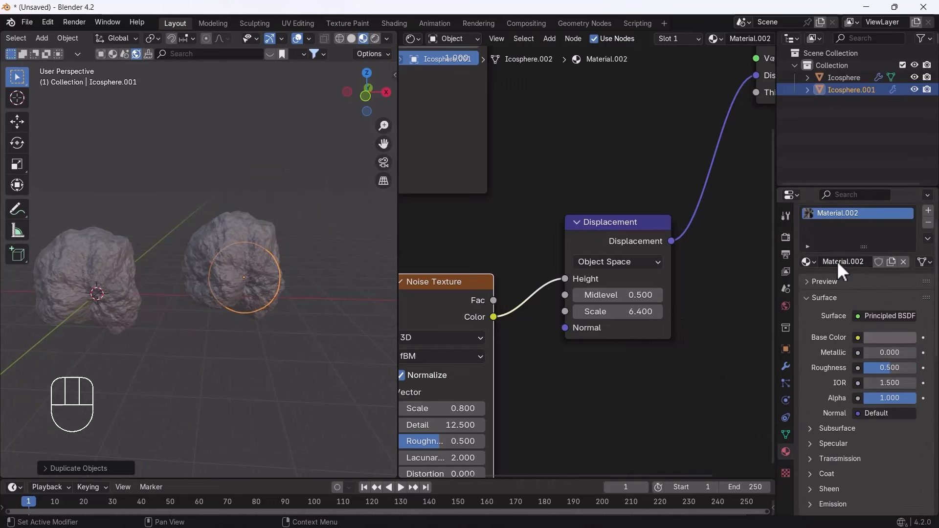
left_click(307, 336)
left_click(253, 260)
Step: Set the duplicate's Noise Texture scale to 3.2 and its Displacement scale to 2.2
middle_click_drag(517, 345, 590, 314)
left_click_drag(489, 377, 549, 377)
left_click(651, 280)
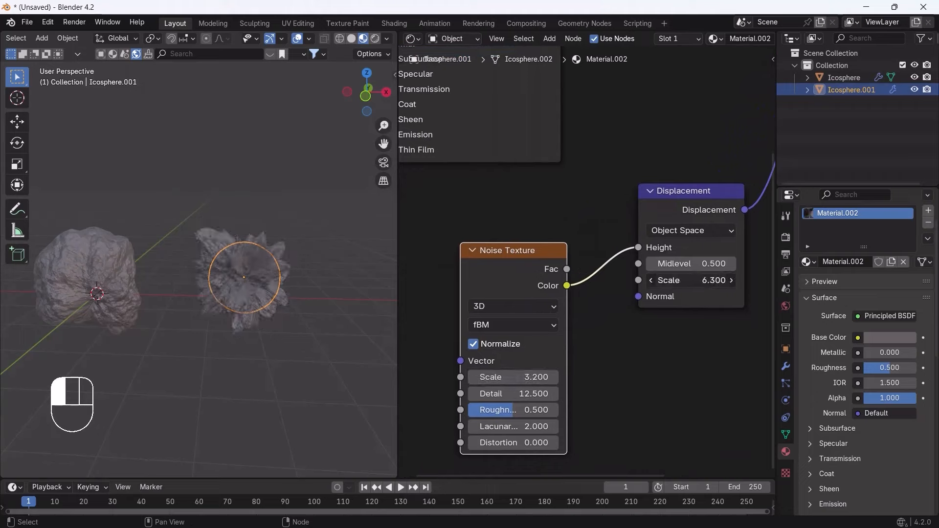
left_click_drag(691, 280, 651, 280)
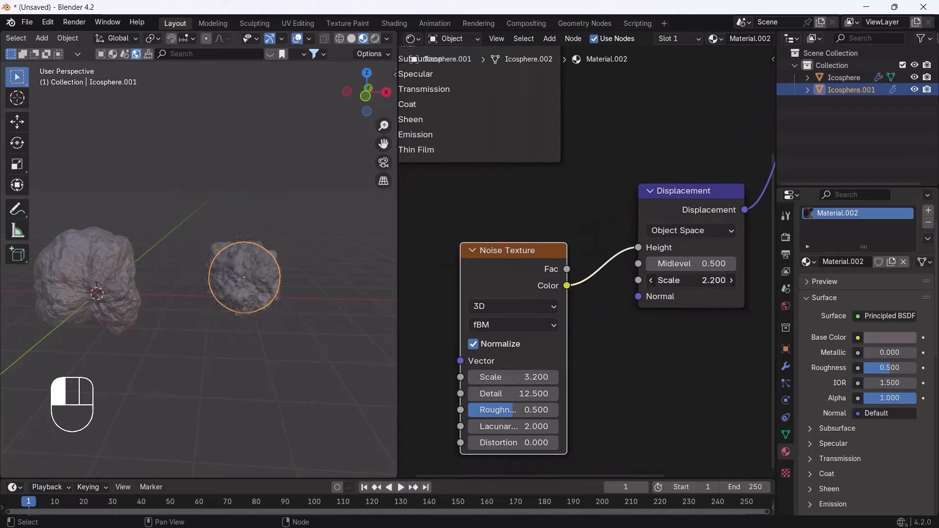
Step: Examine the two rocks up close and from a distance, comparing their displaced shapes
scroll(255, 281, "up", 6)
middle_click_drag(245, 257, 266, 262)
scroll(167, 254, "down", 8)
left_click(220, 320)
middle_click_drag(113, 260, 137, 309)
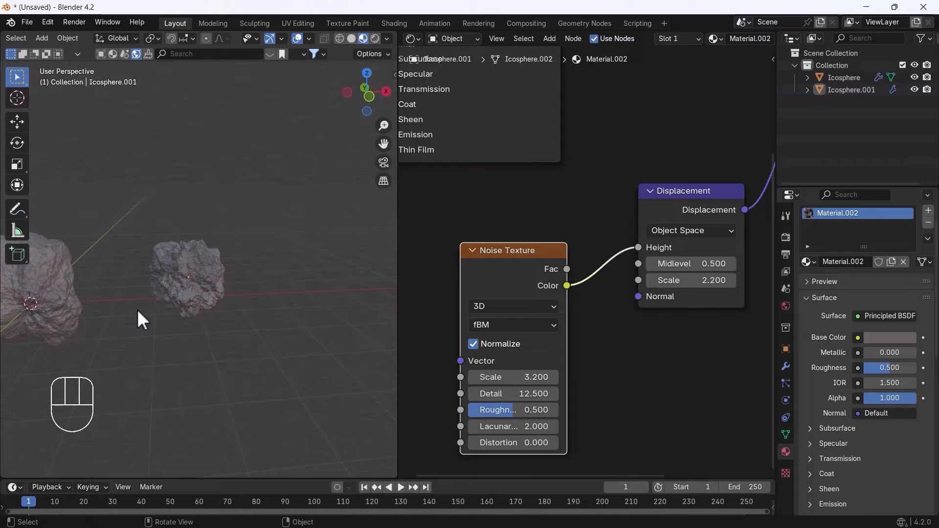
middle_click_drag(137, 309, 163, 305)
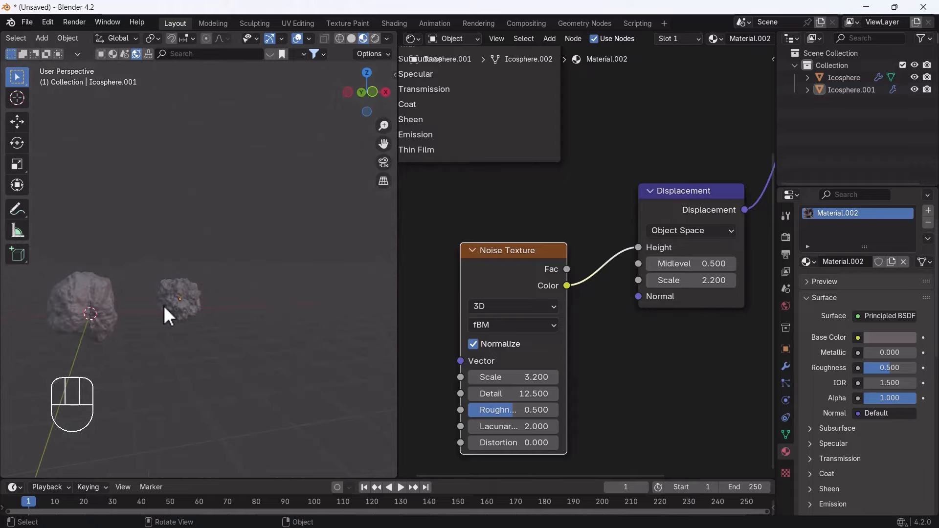
scroll(163, 305, "down", 3)
middle_click_drag(232, 320, 137, 326)
scroll(119, 324, "up", 7)
scroll(123, 346, "down", 5)
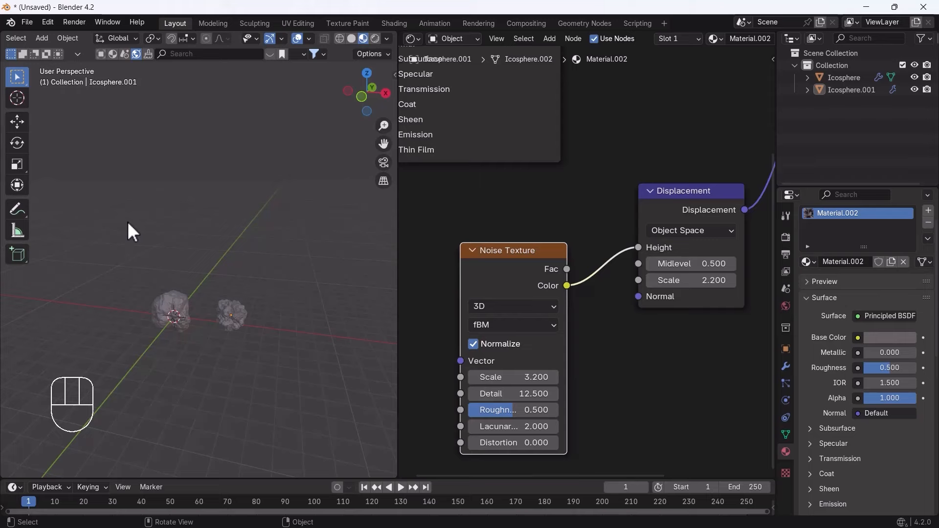
Step: Add a plane mesh at the origin and scale it up about 24 times as a ground surface
key("shift+a")
mouse_move(161, 250)
left_click(211, 251)
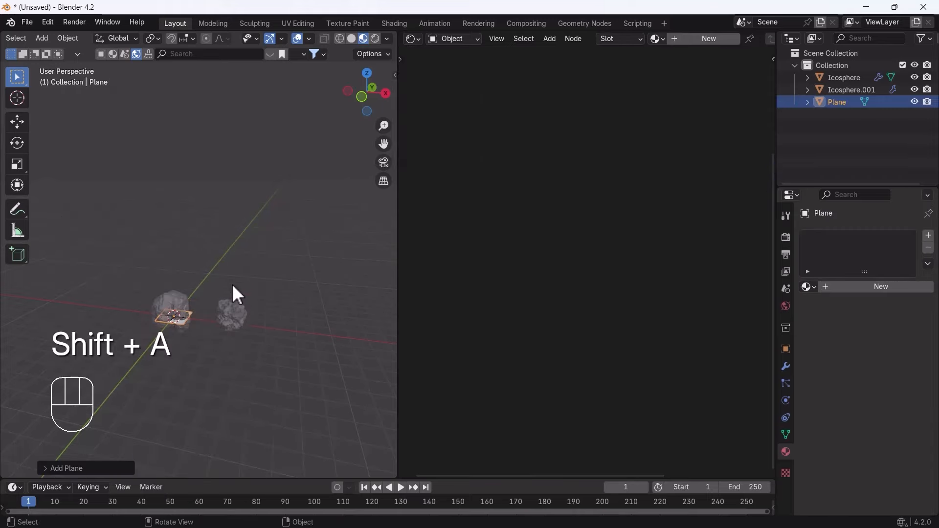
key("s")
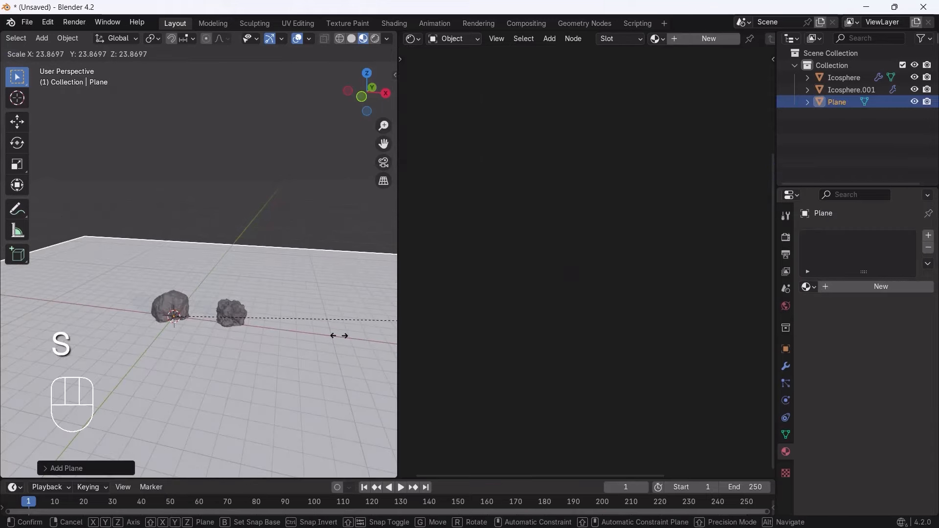
left_click(339, 336)
Step: Apply the enlarged plane's object transform
scroll(192, 310, "down", 6)
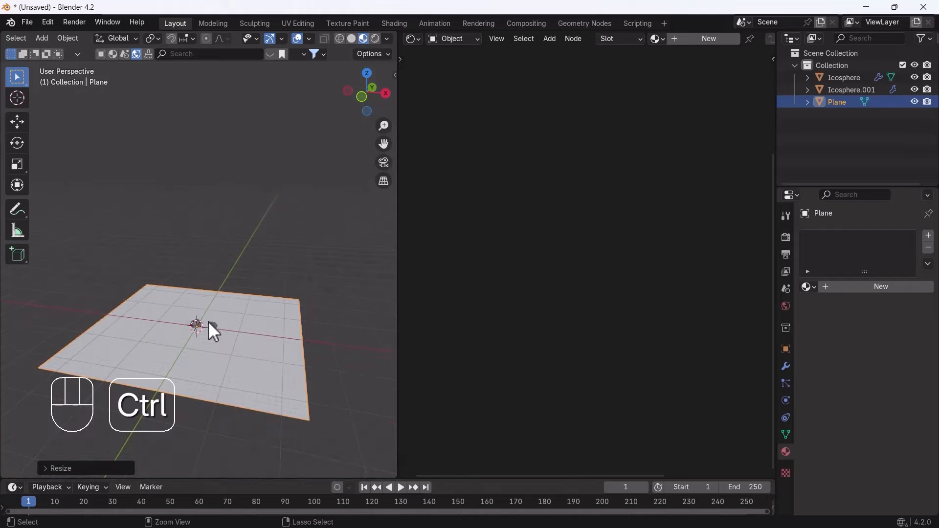
key("ctrl+a")
left_click(162, 344)
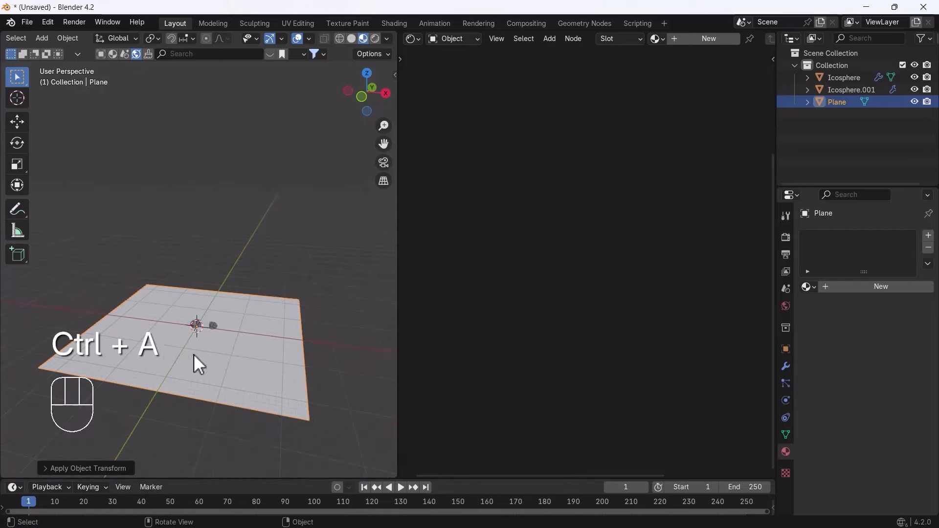
Step: Enter Edit Mode on the plane and subdivide its mesh once
scroll(226, 345, "up", 4)
scroll(213, 312, "down", 2)
middle_click_drag(208, 357, 211, 323, "shift")
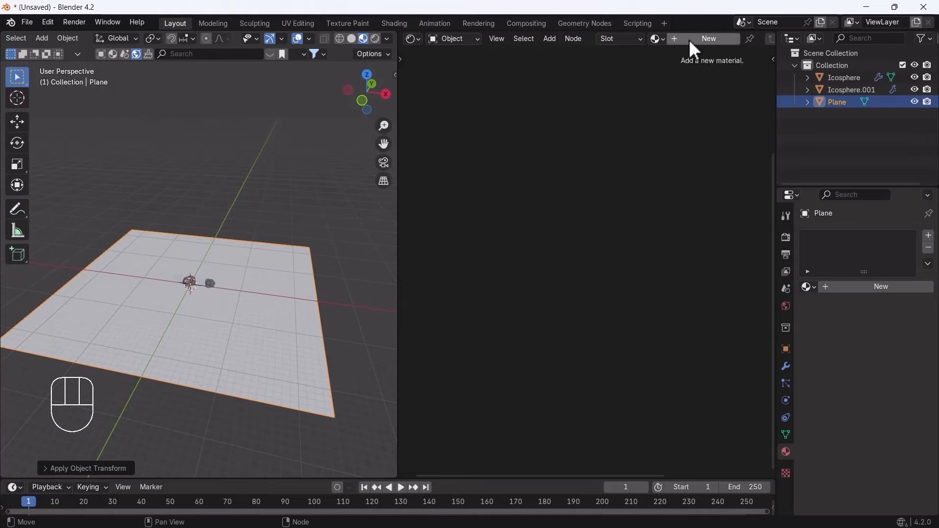
key("Tab")
right_click(259, 288)
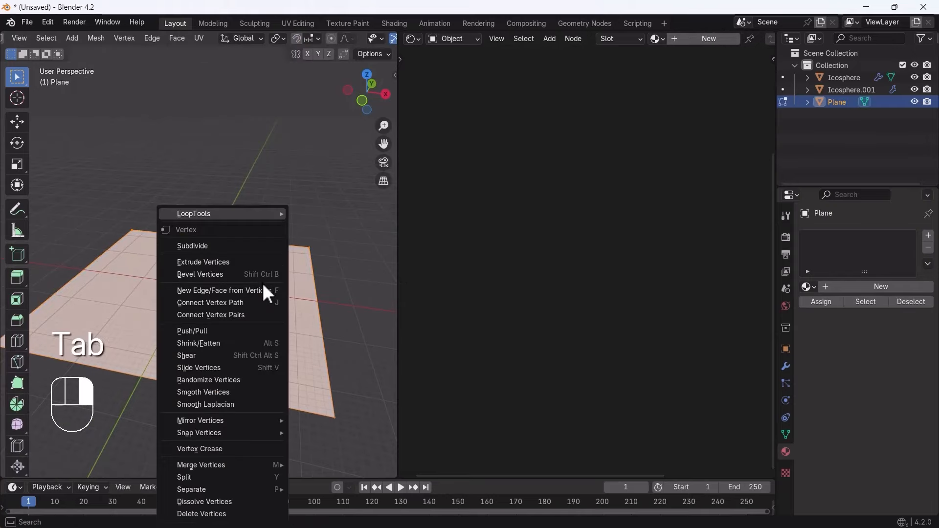
left_click(204, 245)
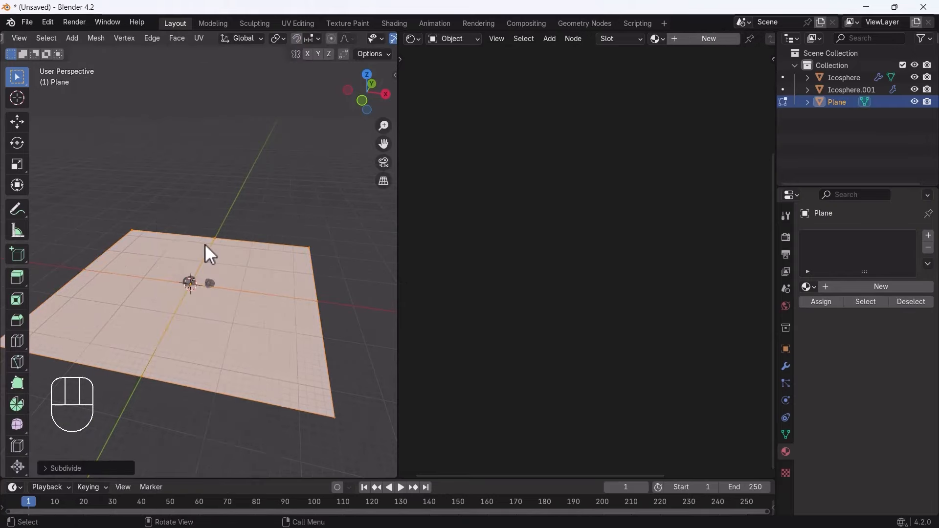
Step: Increase the number of cuts in the plane's subdivision to make a dense grid and return to Object Mode
left_click(73, 468)
left_click(150, 383)
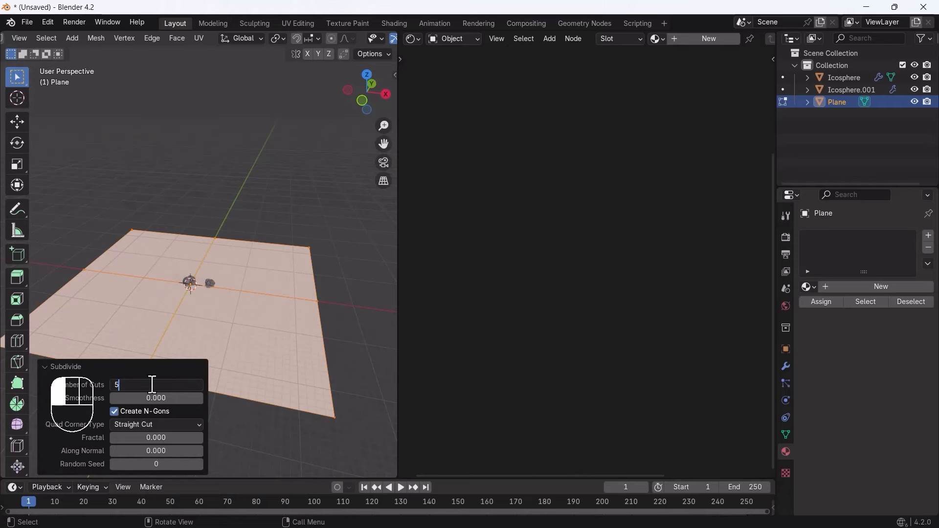
key("Return")
left_click(283, 187)
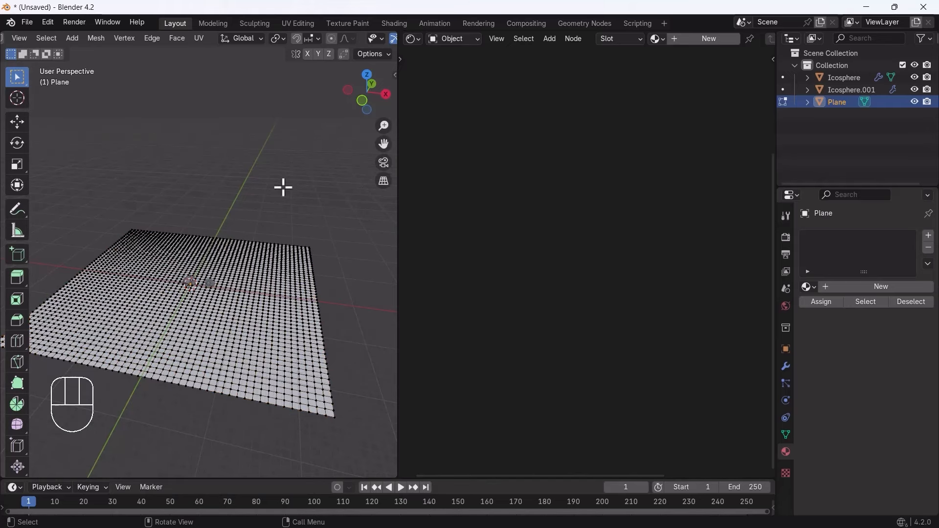
key("Tab")
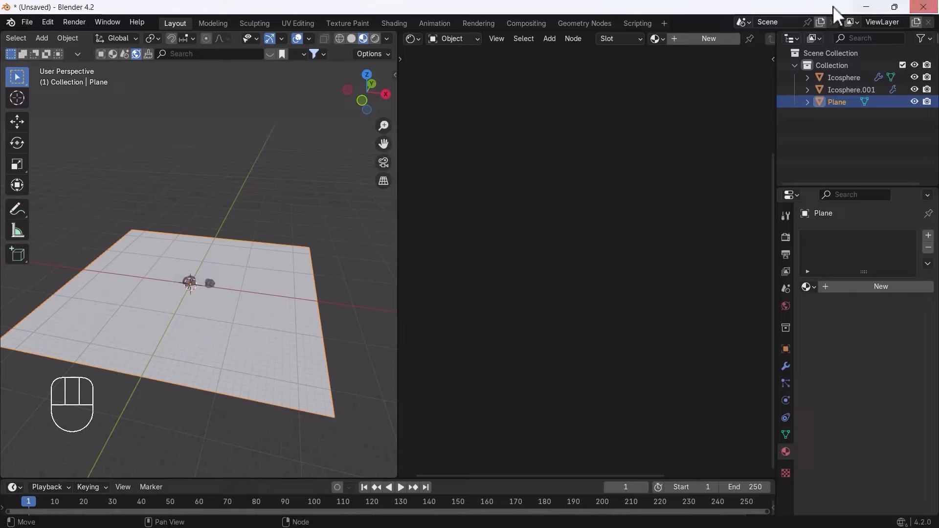
Step: Create a new material for the plane with a salmon base color of hue 0.029, saturation 0.847 and value 0.801
left_click(702, 40)
key("KP_Decimal")
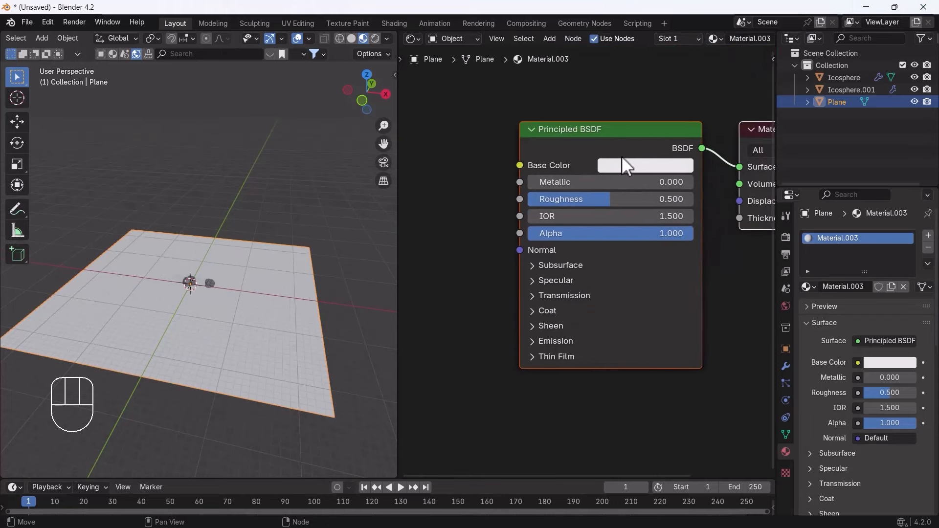
left_click(620, 173)
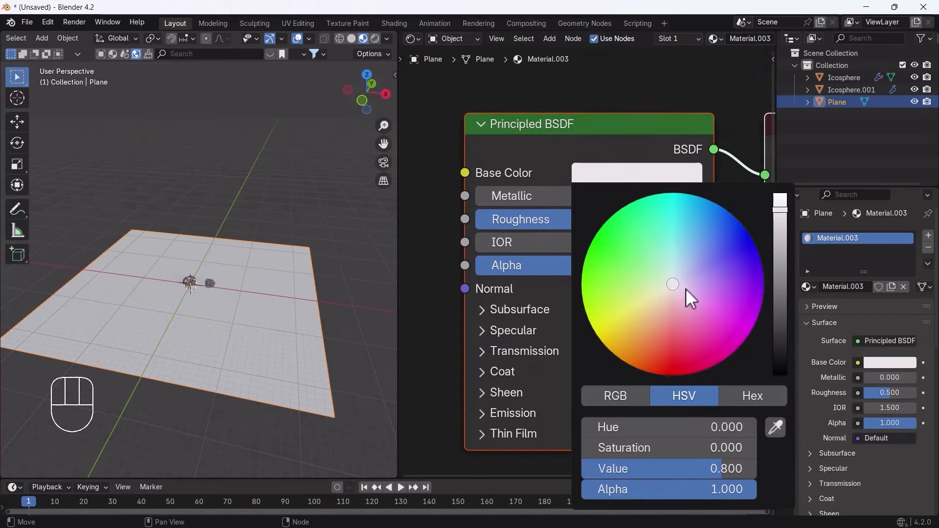
left_click_drag(671, 290, 659, 334)
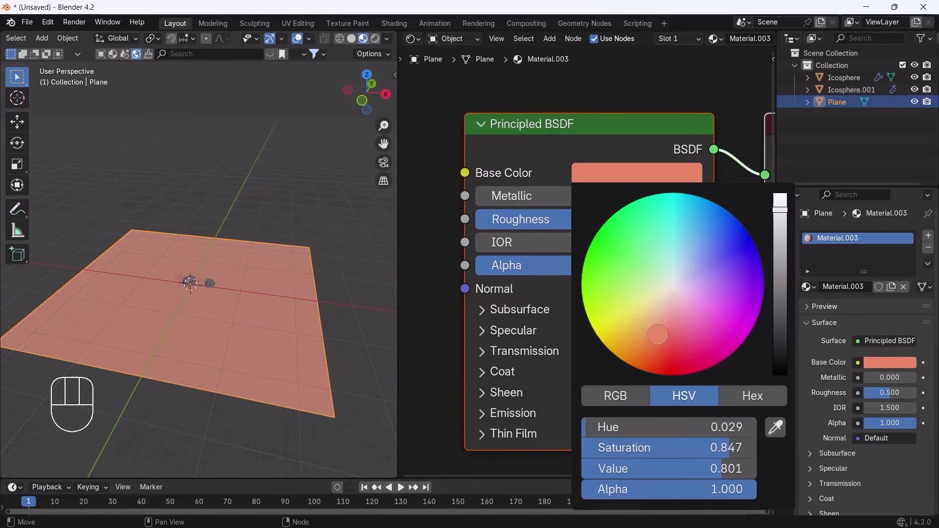
scroll(178, 300, "up", 6)
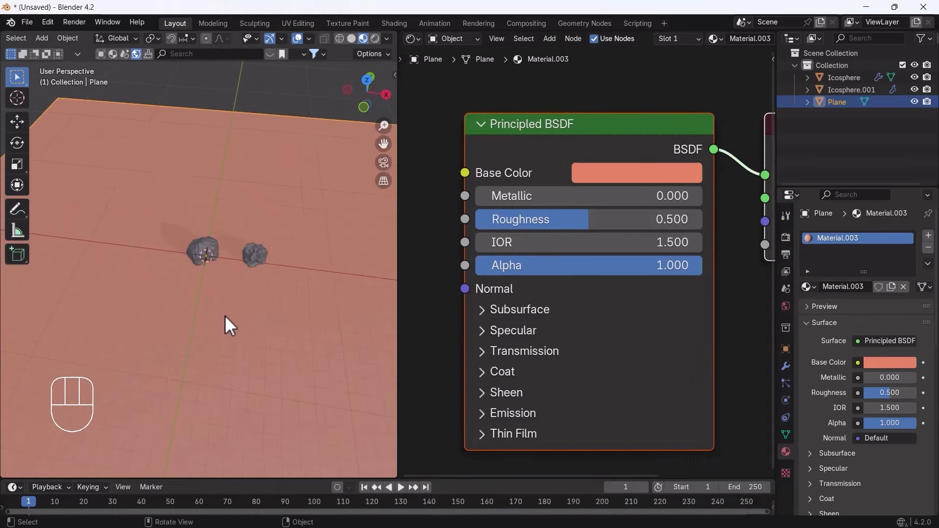
scroll(224, 311, "down", 4)
middle_click_drag(227, 300, 198, 210, "shift")
mouse_move(192, 251)
middle_mouse_down()
mouse_move(213, 224)
mouse_move(203, 251)
middle_mouse_up()
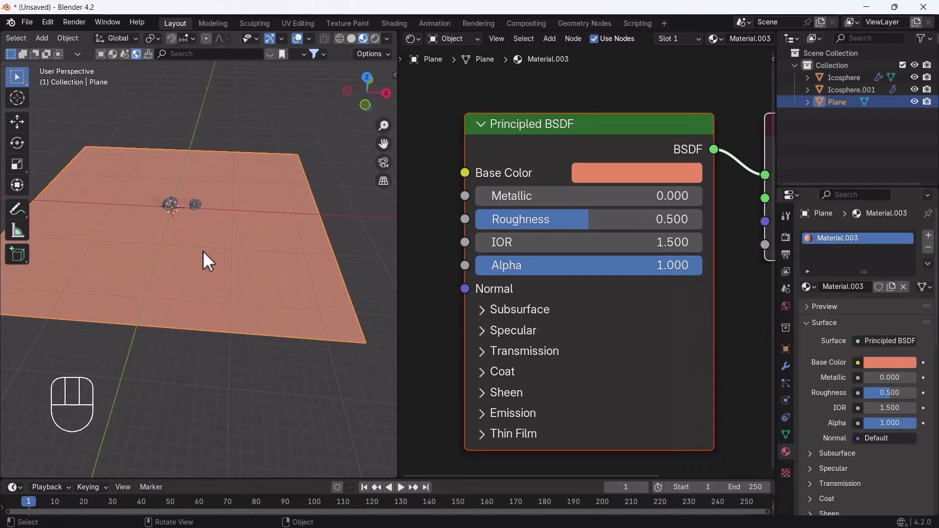
Step: Add a Noise Texture node to the plane's material and spread the nodes out, placing it below the Principled BSDF
scroll(606, 254, "down", 4)
key("shift+a")
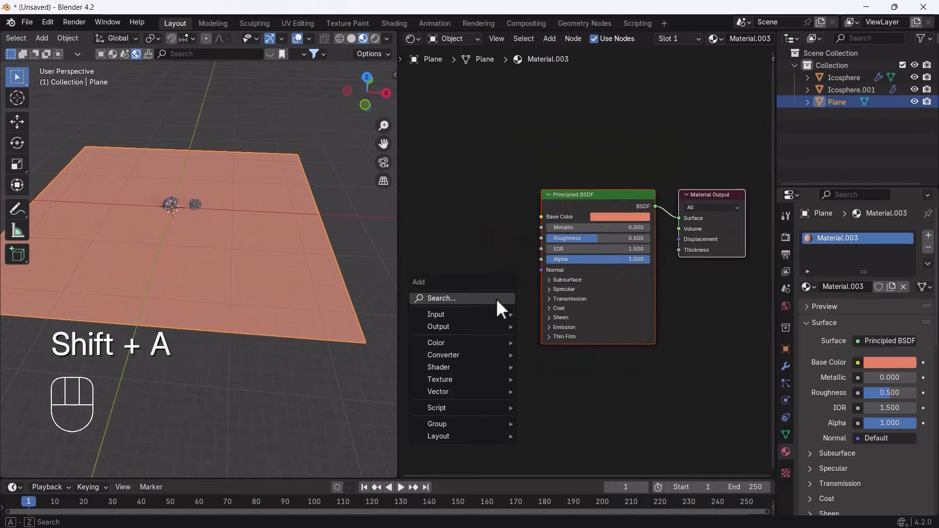
type("noie")
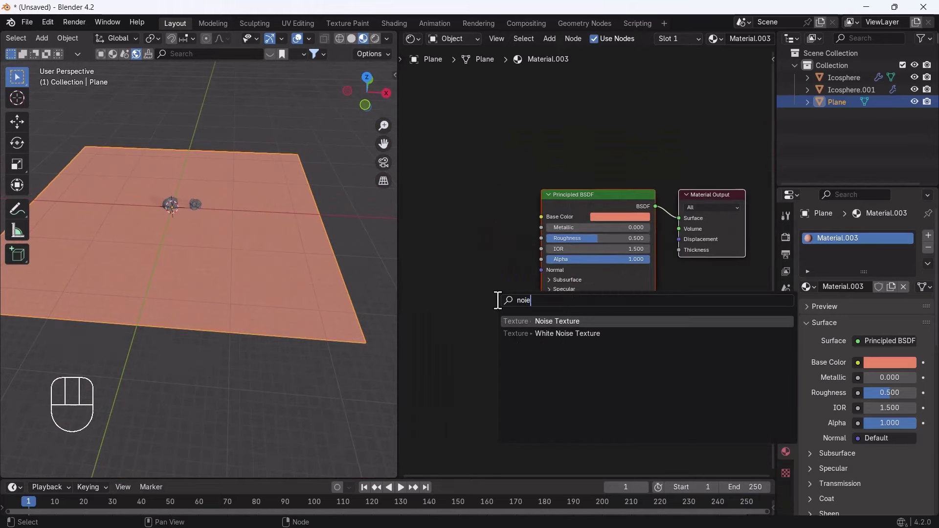
left_click(562, 320)
left_click(436, 387)
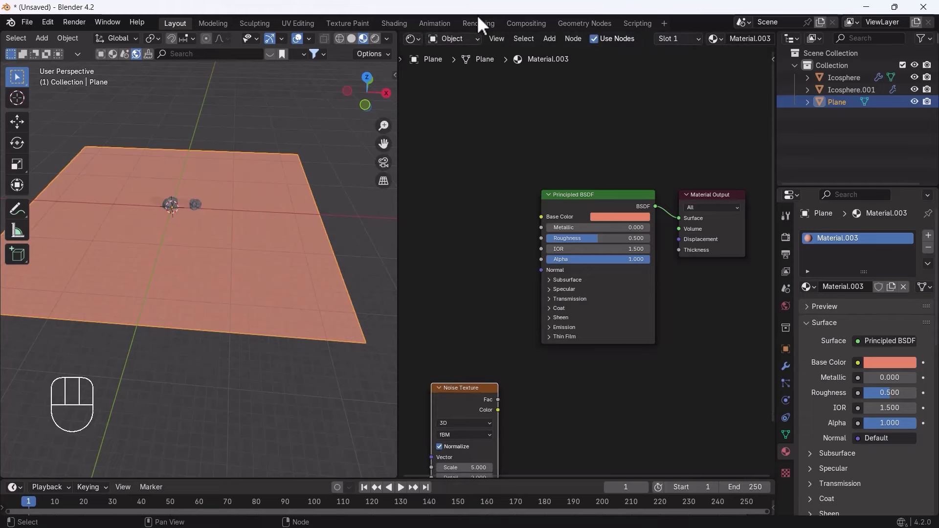
left_click_drag(594, 196, 506, 143)
middle_click_drag(576, 311, 538, 258)
left_click_drag(448, 334, 490, 334)
Step: Add a Displacement node, feeding the noise Color into its Height and its output into the Material Output's Displacement
key("shift+a")
left_click(615, 269)
type("dis")
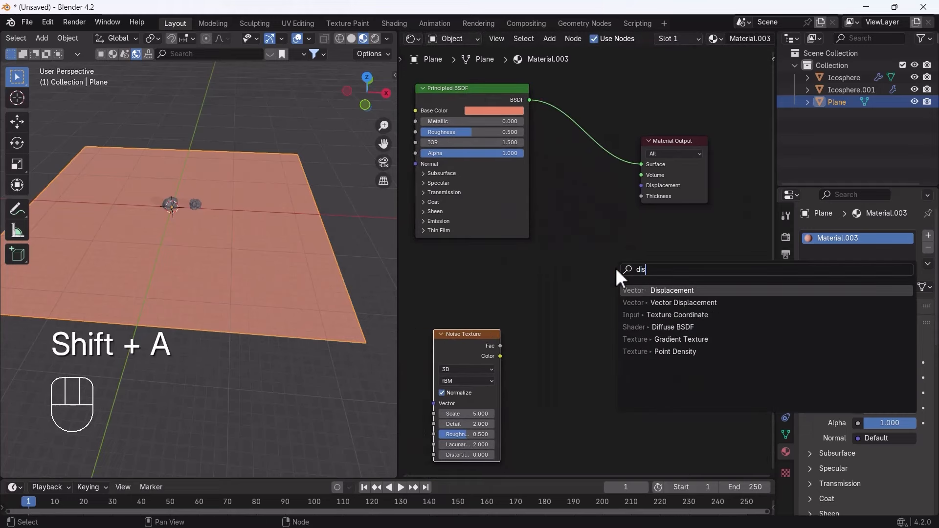
left_click(664, 294)
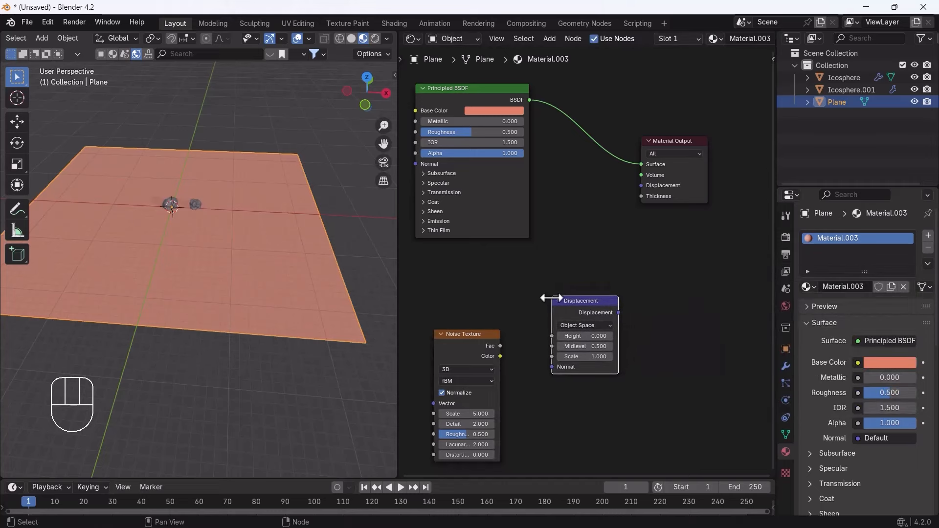
left_click_drag(500, 356, 553, 336)
left_click_drag(619, 312, 641, 185)
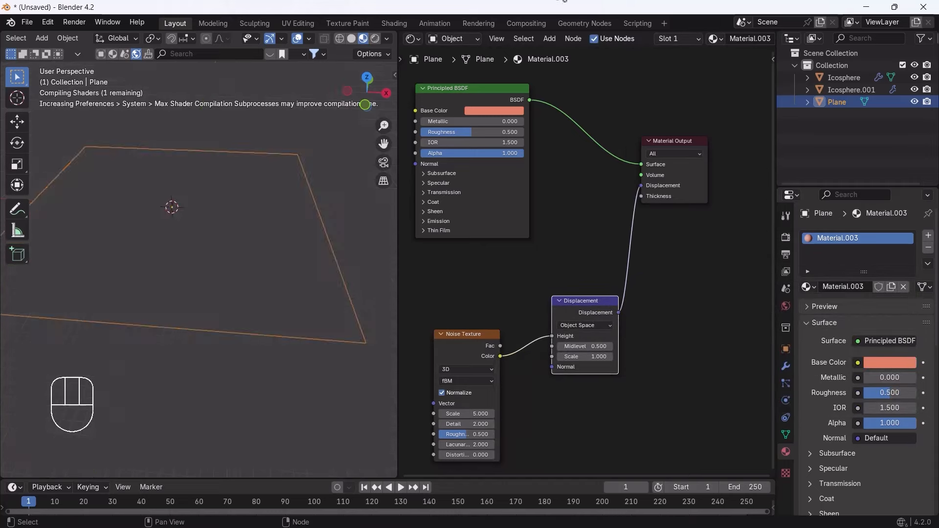
Step: Set the displacement method in the plane's material settings to Displacement and Bump
middle_click_drag(194, 283, 223, 236)
scroll(222, 235, "up", 2)
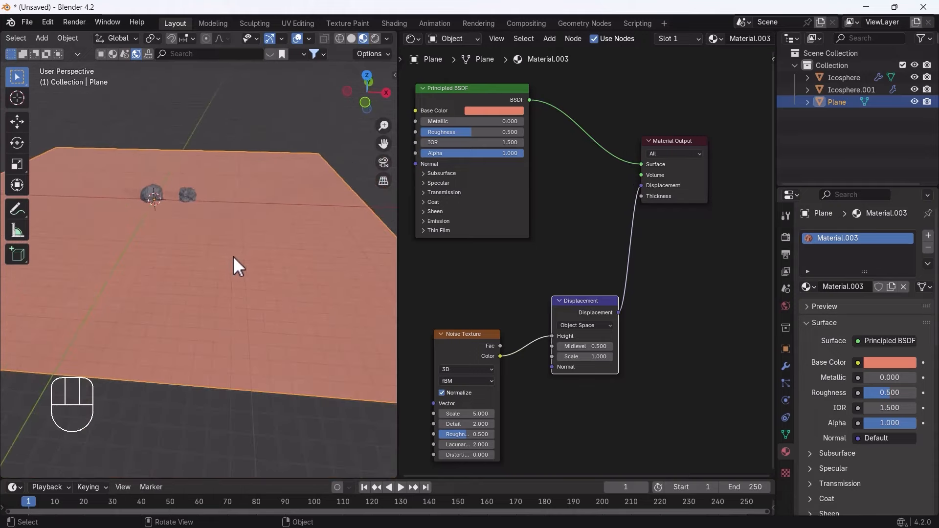
middle_click_drag(197, 274, 199, 283)
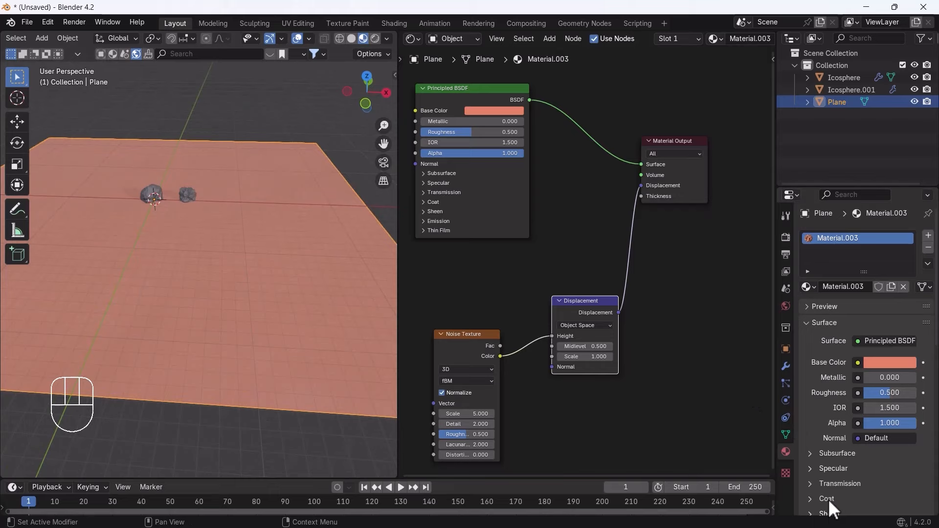
scroll(855, 396, "down", 5)
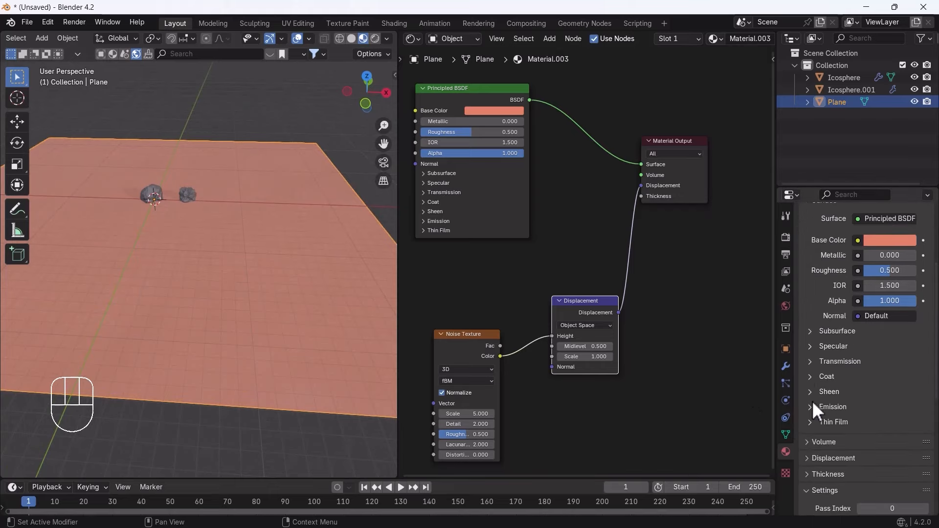
scroll(830, 420, "down", 3)
scroll(835, 450, "down", 4)
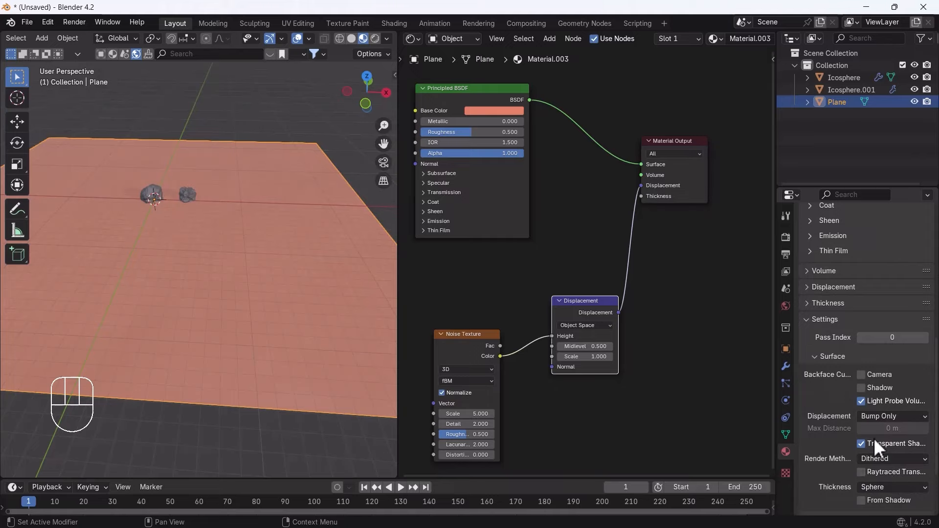
left_click(876, 416)
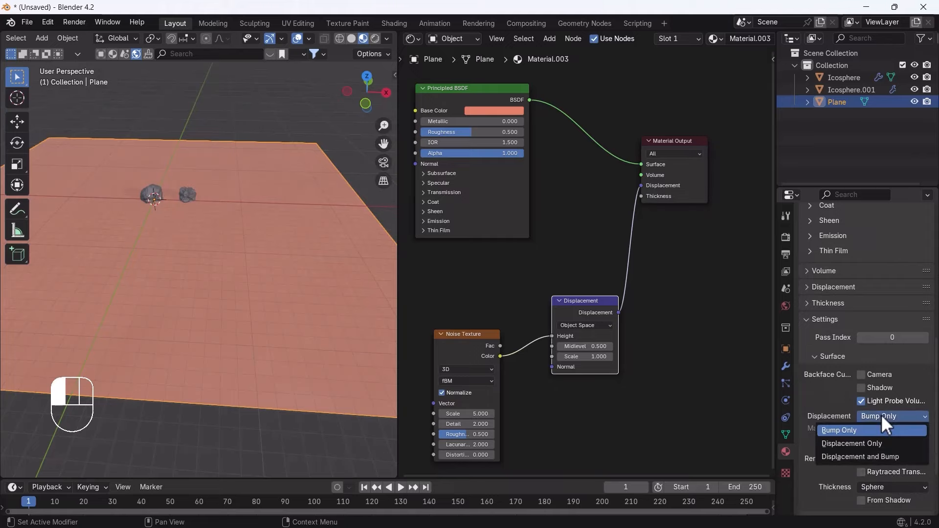
left_click(846, 457)
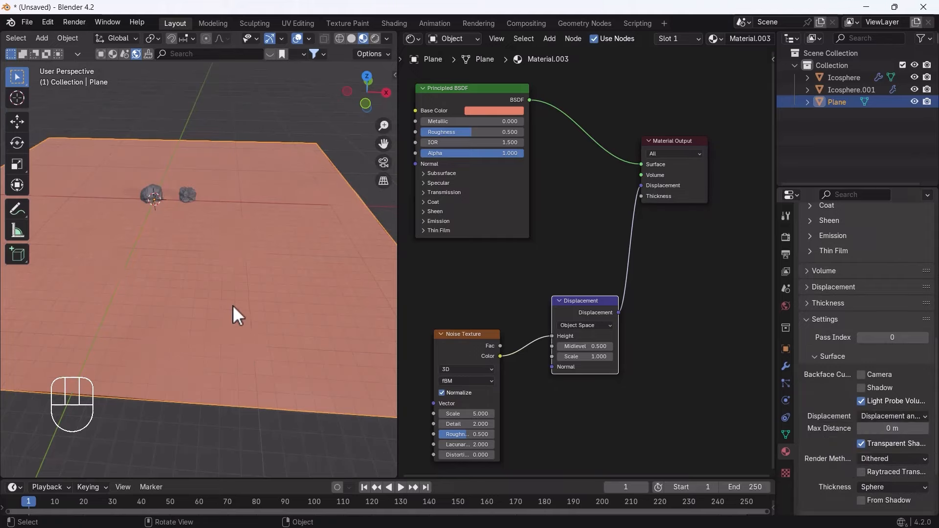
Step: Raise the Noise Texture's scale and set the Displacement node's scale to 25.2
scroll(201, 296, "down", 3)
scroll(201, 296, "up", 2)
scroll(201, 296, "up", 3)
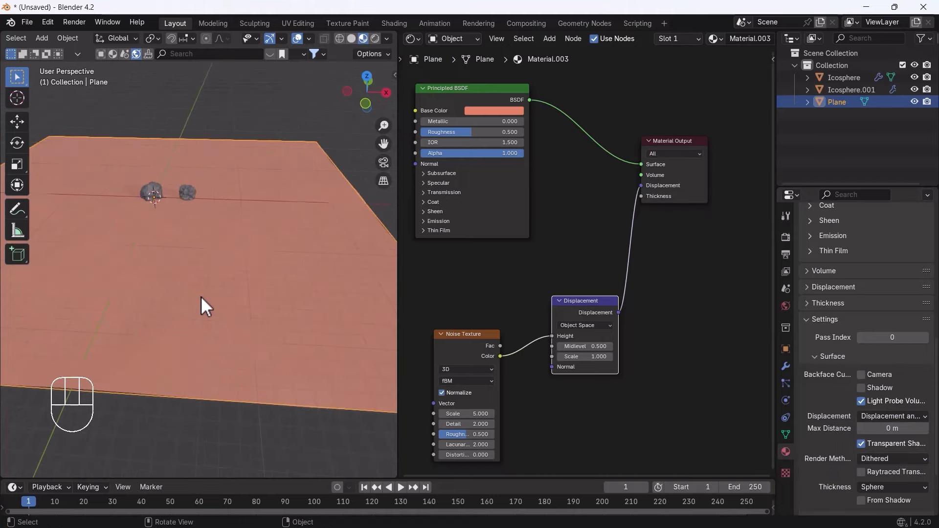
middle_click_drag(487, 401, 508, 345)
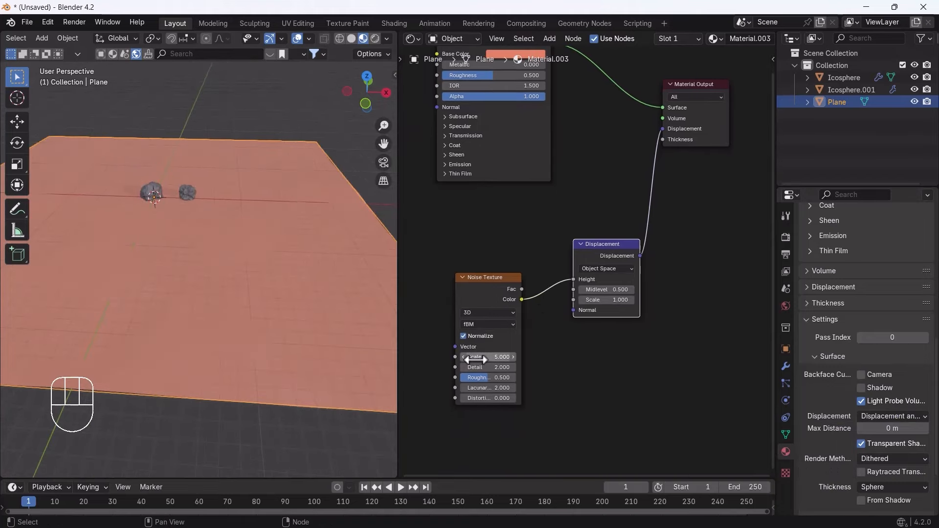
left_click_drag(475, 360, 511, 359)
mouse_move(606, 300)
left_mouse_down()
mouse_move(792, 299)
mouse_move(598, 300)
left_mouse_up()
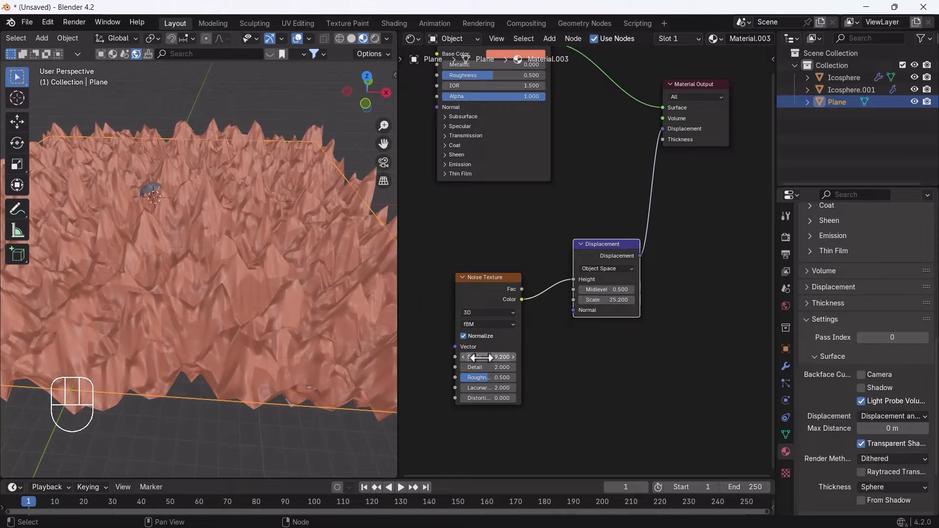
Step: Set the Noise Texture's scale to 5.4 and detail to 15, keeping the displacement midlevel at 0.5
left_click_drag(481, 357, 509, 365)
scroll(485, 374, "up", 1)
middle_click_drag(216, 280, 198, 269)
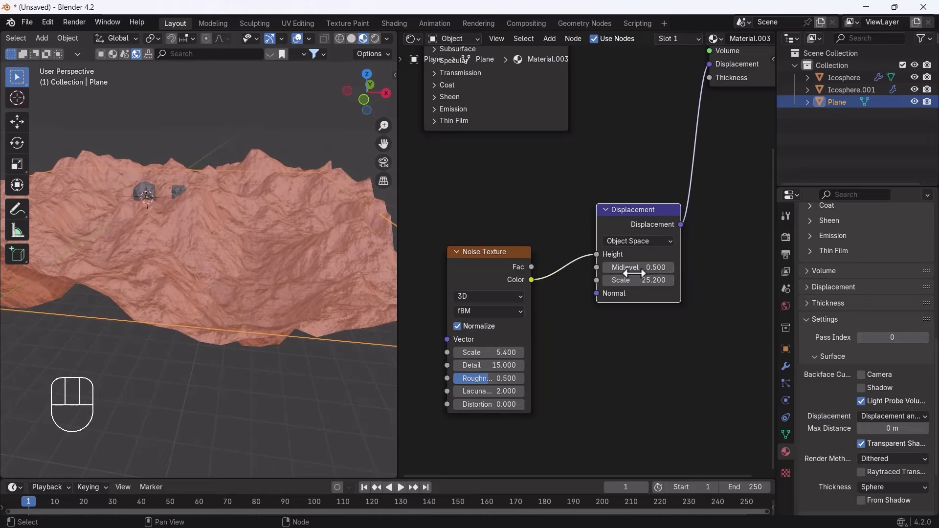
mouse_move(626, 267)
left_mouse_down()
mouse_move(651, 268)
mouse_move(601, 268)
mouse_move(670, 267)
mouse_move(626, 268)
left_mouse_up()
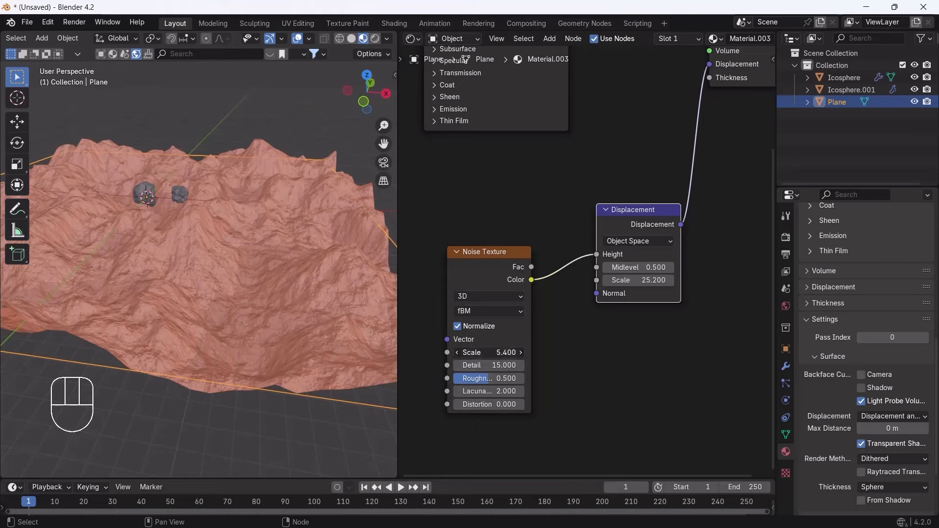
Step: Try different noise and displacement scales on the terrain, settling on 17.3 for the noise and 23.7 for the displacement
mouse_move(489, 352)
left_mouse_down()
mouse_move(528, 352)
mouse_move(494, 353)
left_mouse_up()
left_click_drag(636, 280, 673, 280)
left_click_drag(489, 353, 470, 353)
key("ctrl+z")
left_click_drag(655, 279, 626, 279)
left_click_drag(467, 353, 516, 353)
Step: Lower the Noise Texture's scale to 8 to broaden the terrain's peaks
middle_click_drag(187, 296, 211, 273)
scroll(169, 314, "down", 3)
scroll(210, 273, "up", 2)
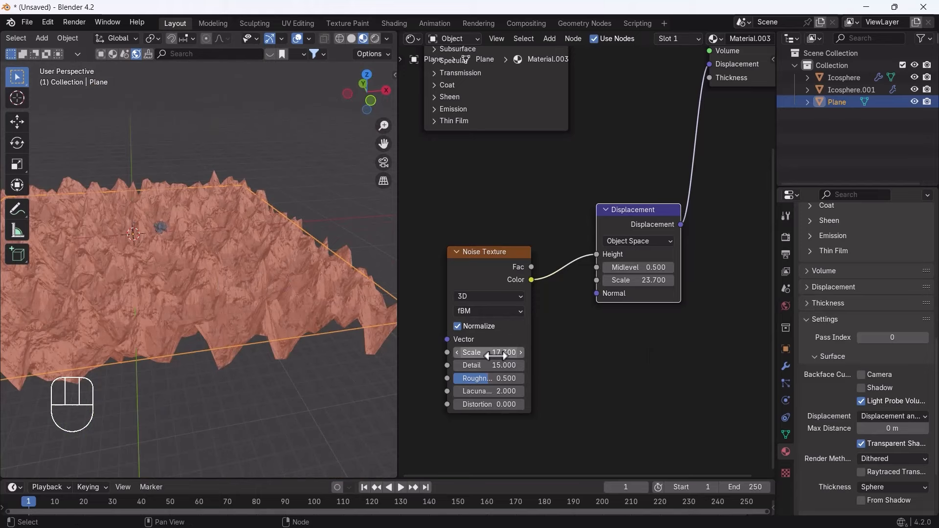
left_click_drag(496, 355, 451, 356)
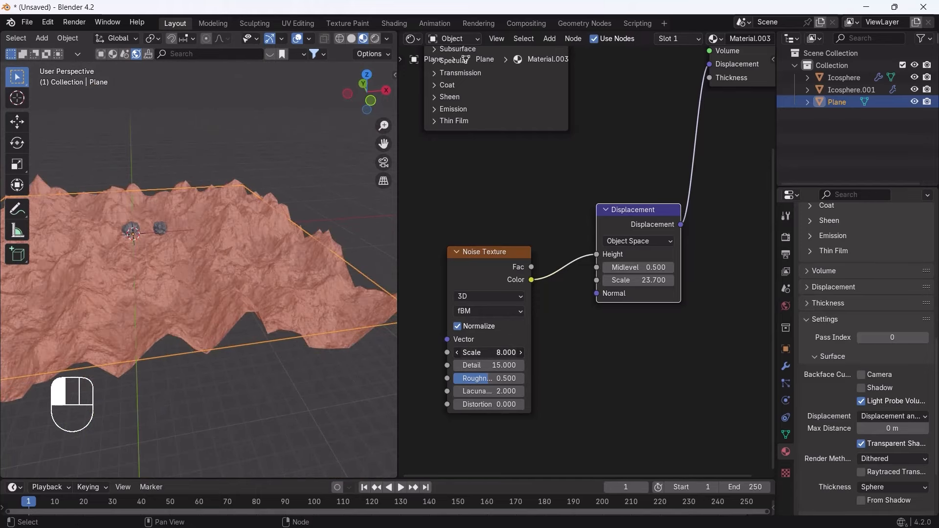
Step: Set the Principled BSDF roughness of the terrain material to 1.0 and inspect the surface around the rocks
middle_click_drag(194, 334, 263, 248)
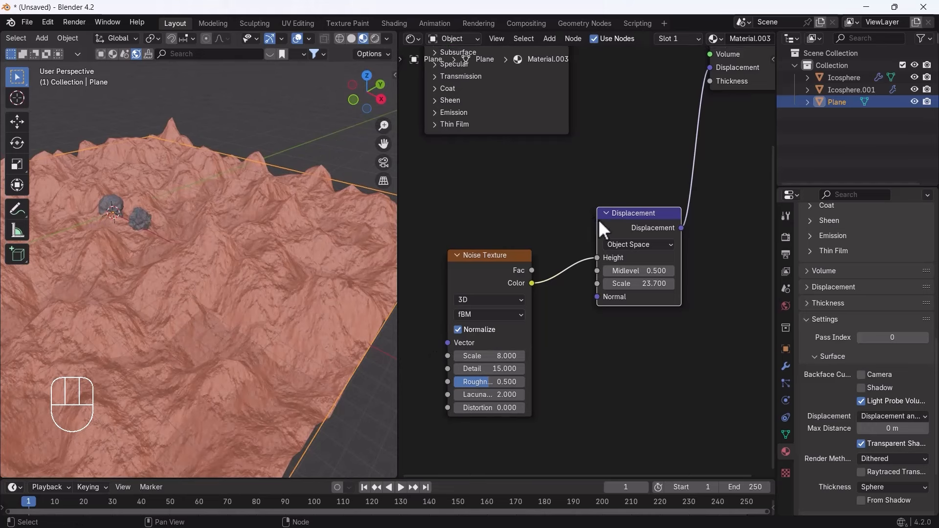
middle_click_drag(602, 230, 532, 184)
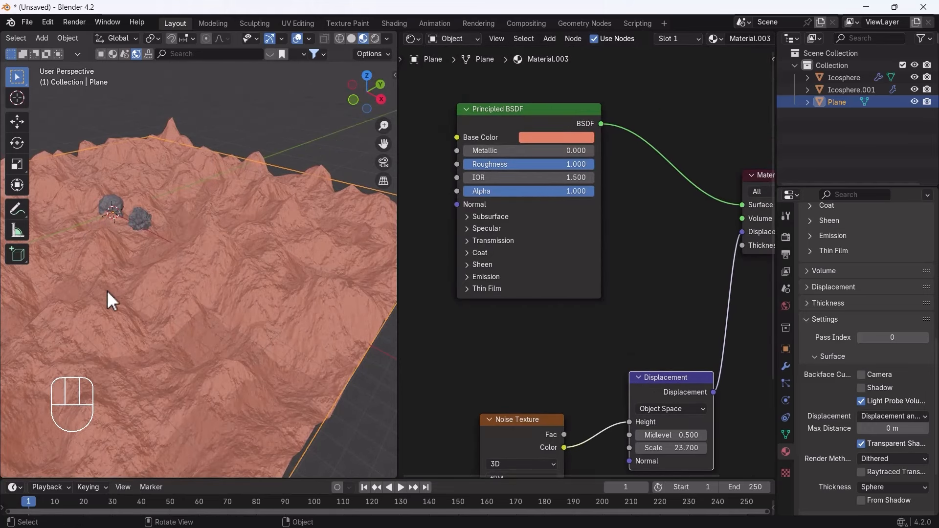
middle_click_drag(106, 289, 59, 297)
scroll(521, 208, "up", 1)
scroll(521, 208, "down", 1)
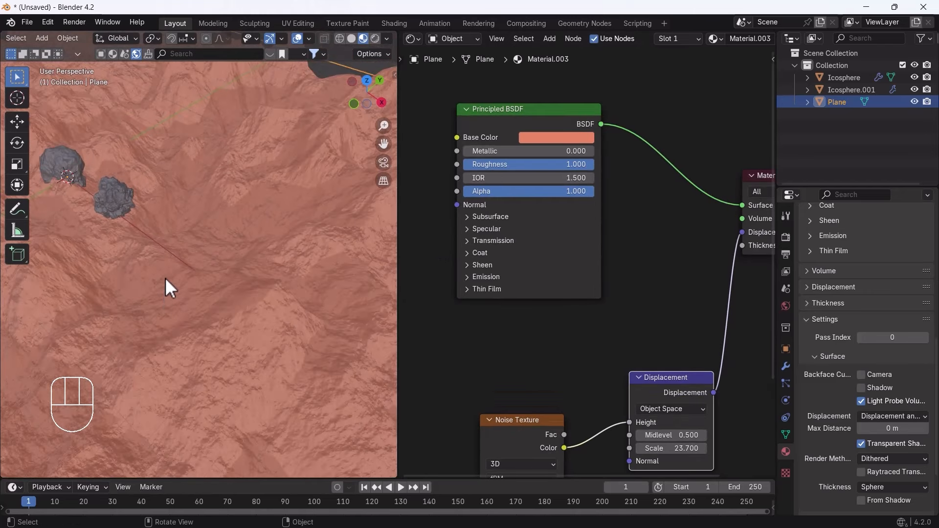
middle_click_drag(166, 277, 228, 275)
scroll(177, 244, "down", 4)
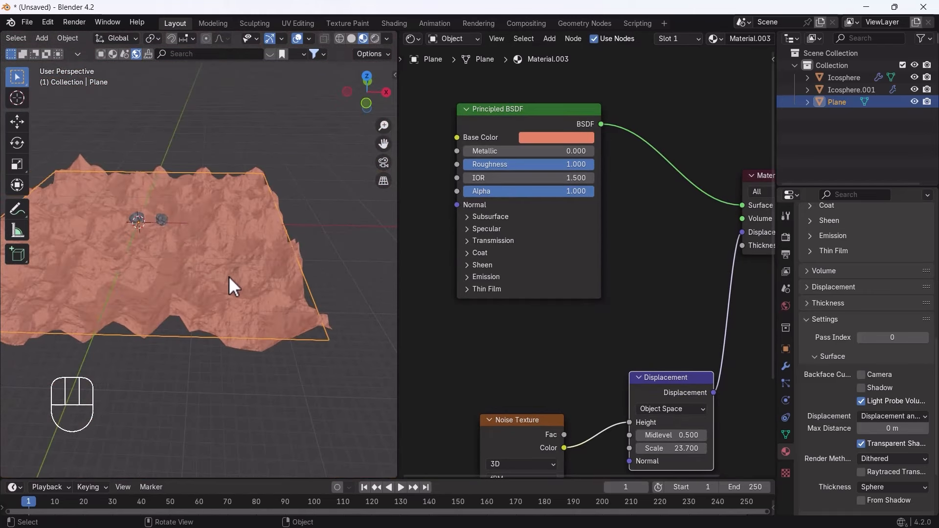
scroll(180, 264, "up", 2)
Step: Set the Noise Texture's scale to 5.4 and the Displacement node's scale to 33.2 with a midlevel of 0.4
middle_click_drag(514, 350, 625, 339)
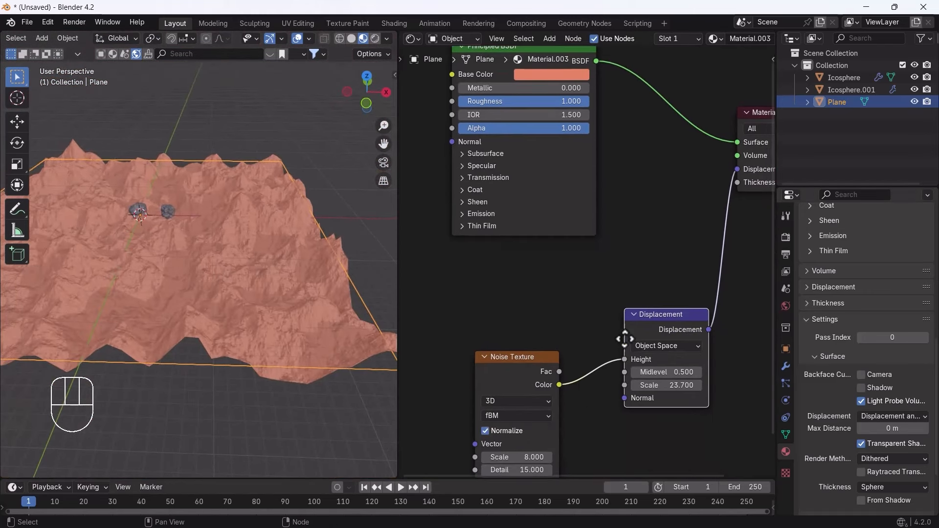
left_click_drag(517, 457, 482, 458)
left_click_drag(649, 385, 673, 372)
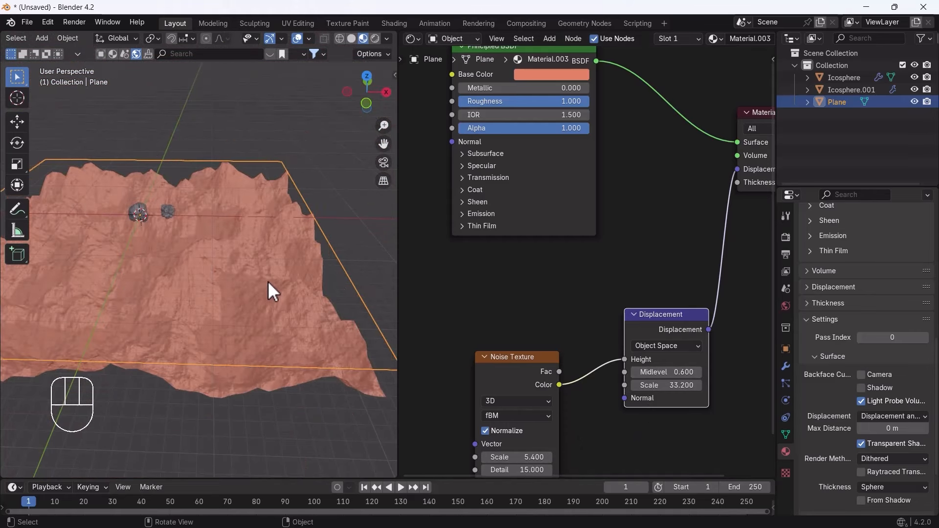
middle_click_drag(268, 288, 208, 288)
left_click(635, 373)
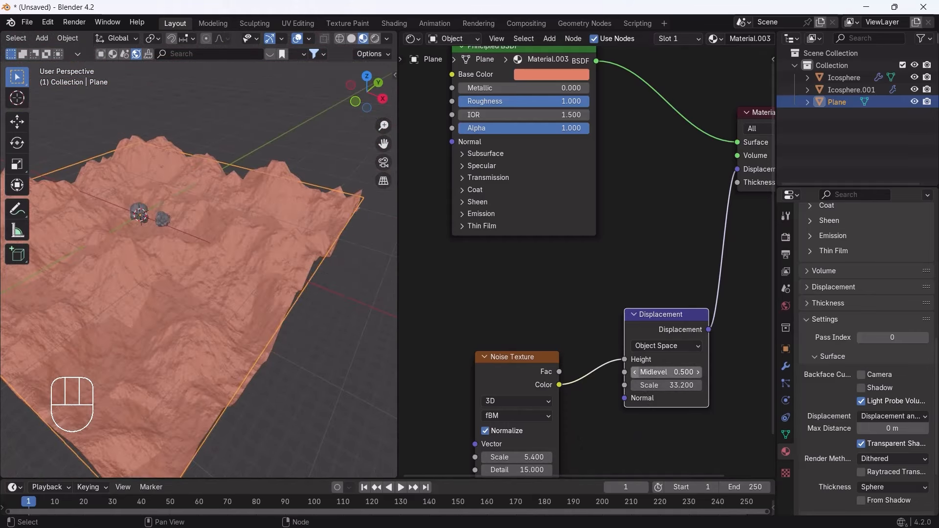
left_click(634, 372)
Step: Add a plane over the terrain, scale it up about 29 times, and raise it vertically until it cuts through the peaks
scroll(328, 275, "down", 4)
middle_click_drag(327, 275, 182, 248)
key("shift+a")
mouse_move(189, 242)
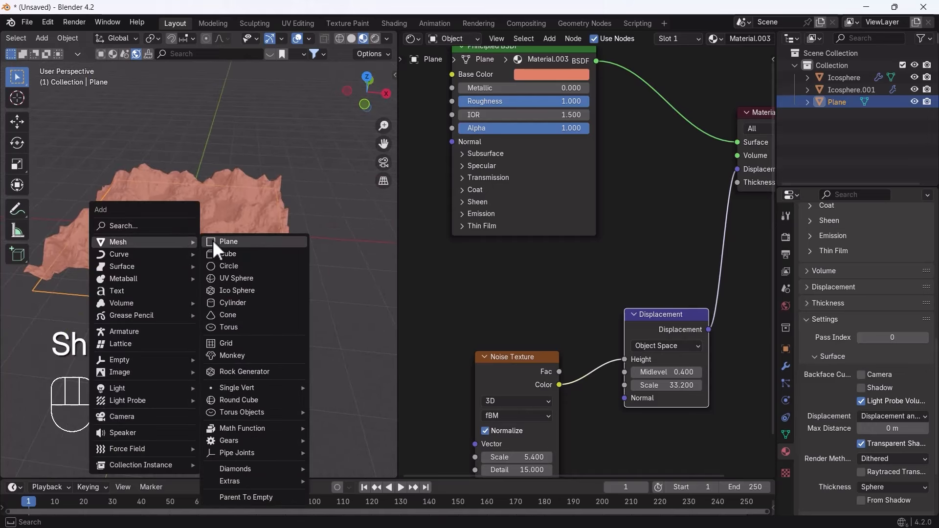
left_click(257, 242)
key("s")
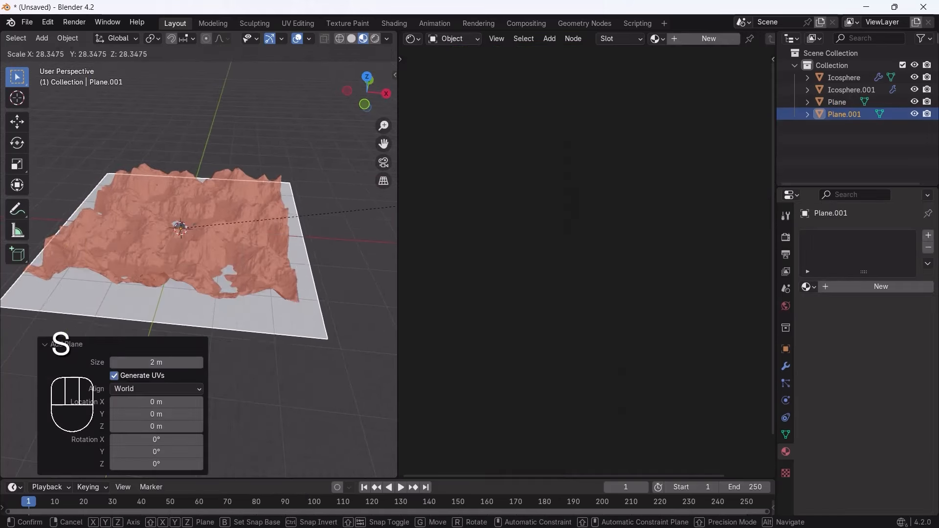
left_click(240, 264)
key("g")
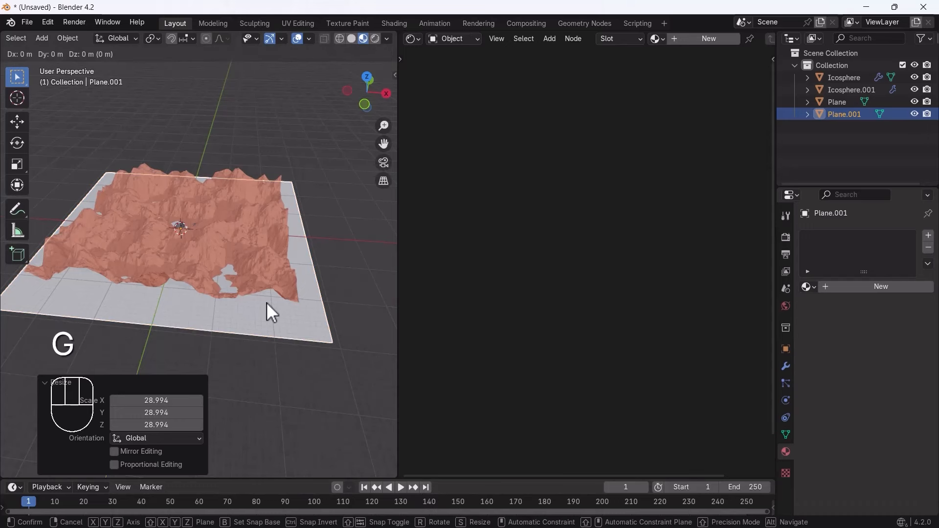
key("z")
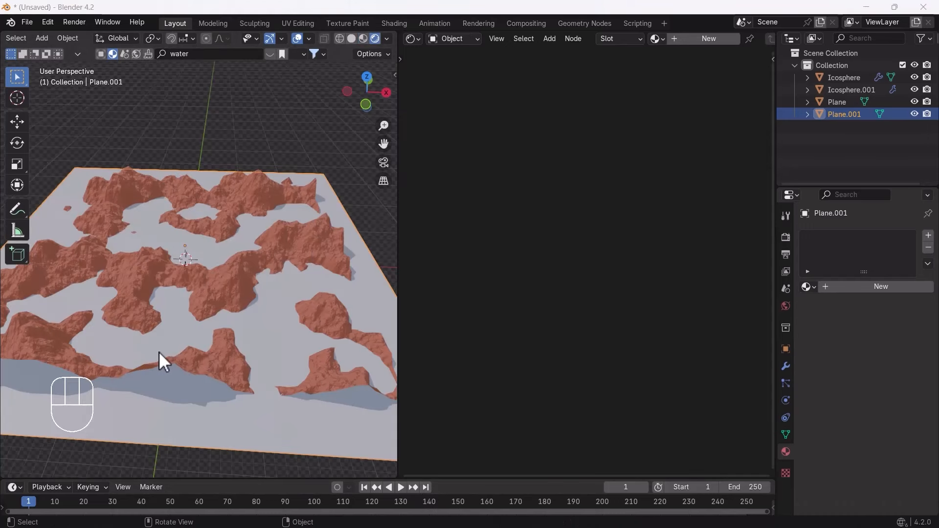
Step: Give the new plane its own material with an orange base color
left_click(878, 288)
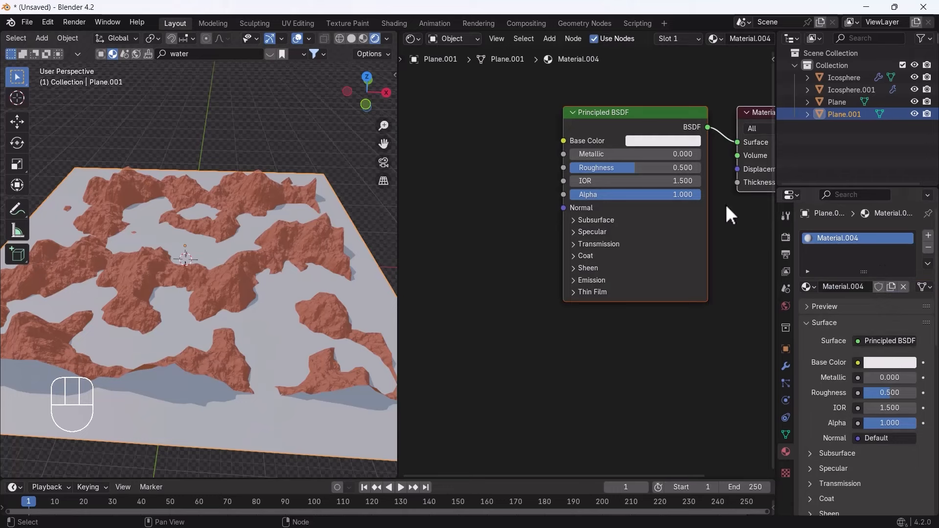
left_click(662, 142)
left_click_drag(682, 204, 669, 237)
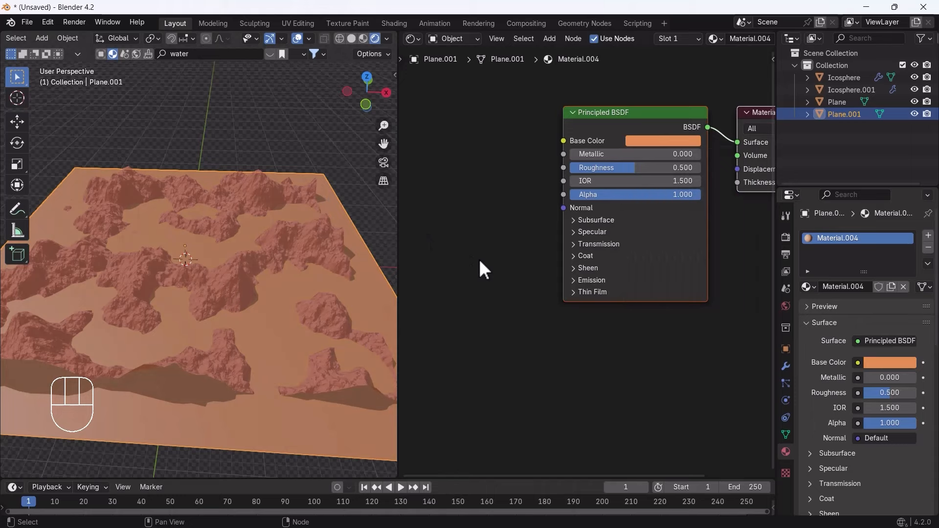
Step: Set the orange material's roughness to 0.096 and its transmission weight to 1.0
middle_click_drag(581, 285, 541, 294)
left_click_drag(569, 174, 542, 174)
left_click(810, 483)
scroll(823, 478, "down", 5)
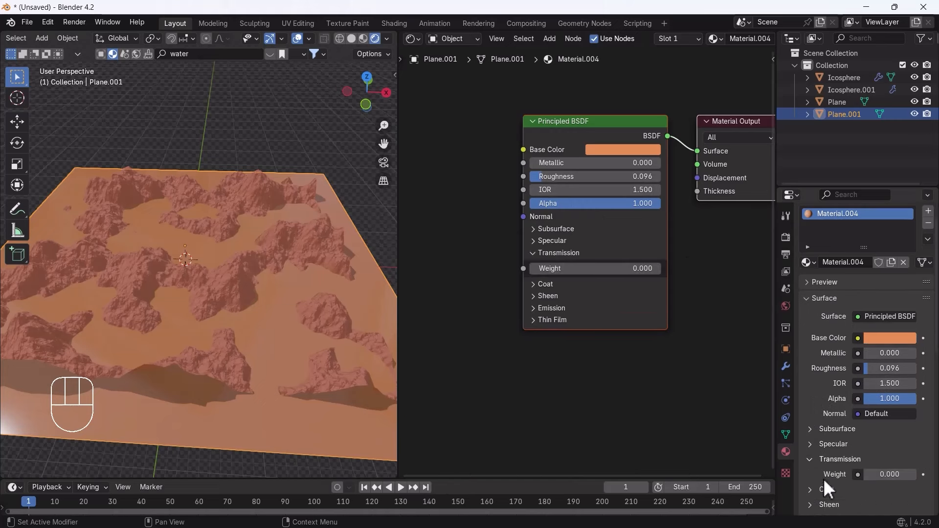
left_click_drag(876, 402, 917, 401)
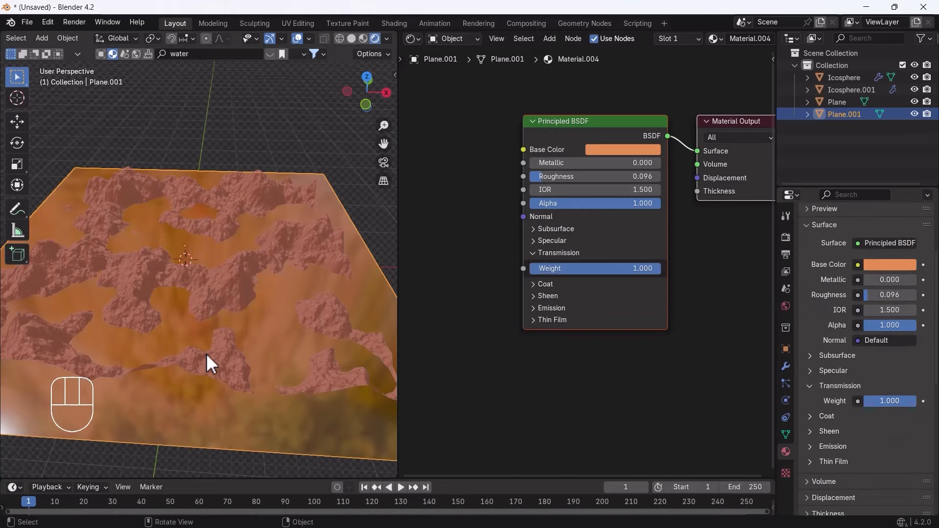
Step: Raise the orange material's roughness to 0.264 and inspect the liquid surface between the peaks
middle_click_drag(206, 361, 177, 319)
left_click_drag(569, 181, 591, 181)
middle_click_drag(118, 294, 193, 298)
scroll(185, 320, "up", 4)
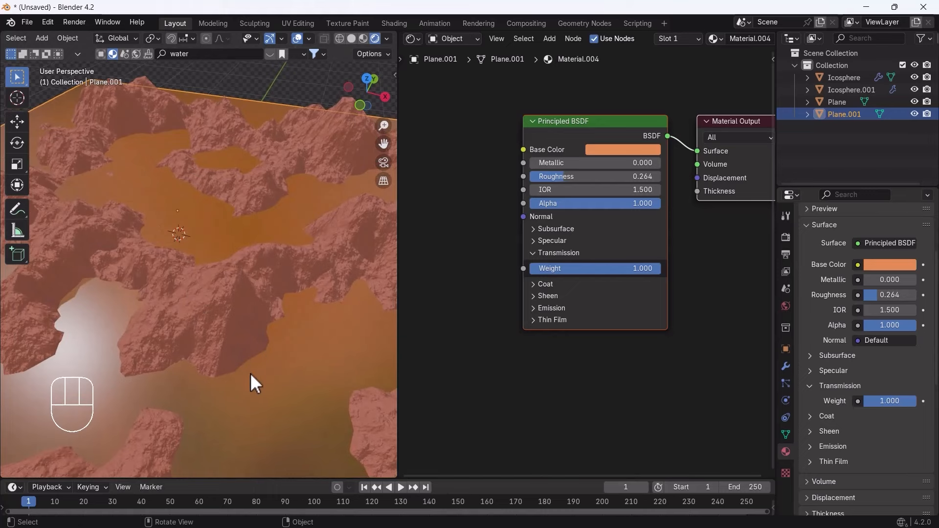
Step: Hide the orange liquid plane and inspect the bare displaced terrain around the rocks, leaving nothing selected
key("h")
scroll(220, 315, "down", 4)
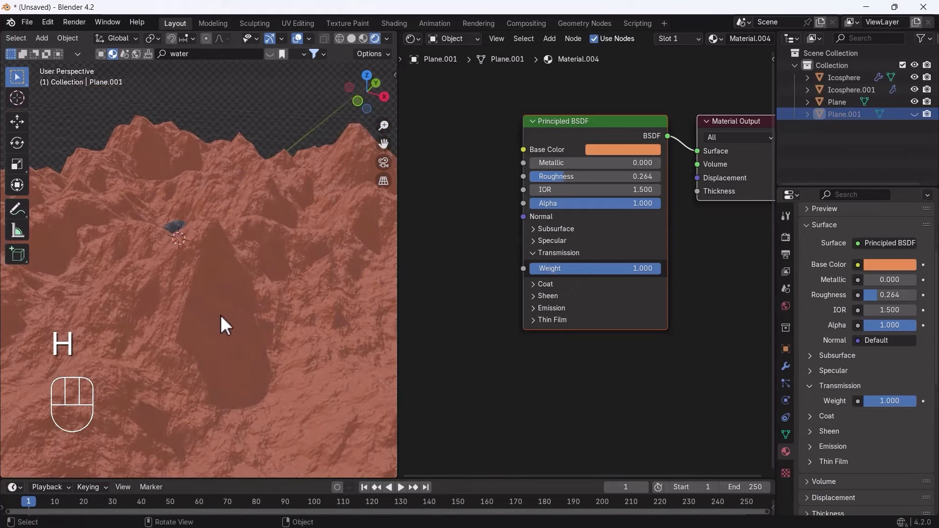
scroll(221, 363, "down", 8)
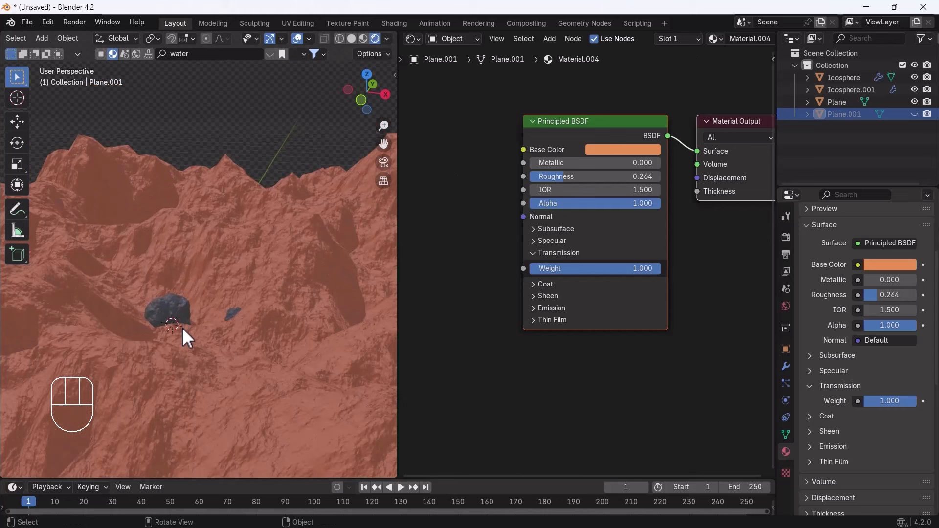
left_click(208, 307)
scroll(208, 307, "up", 3)
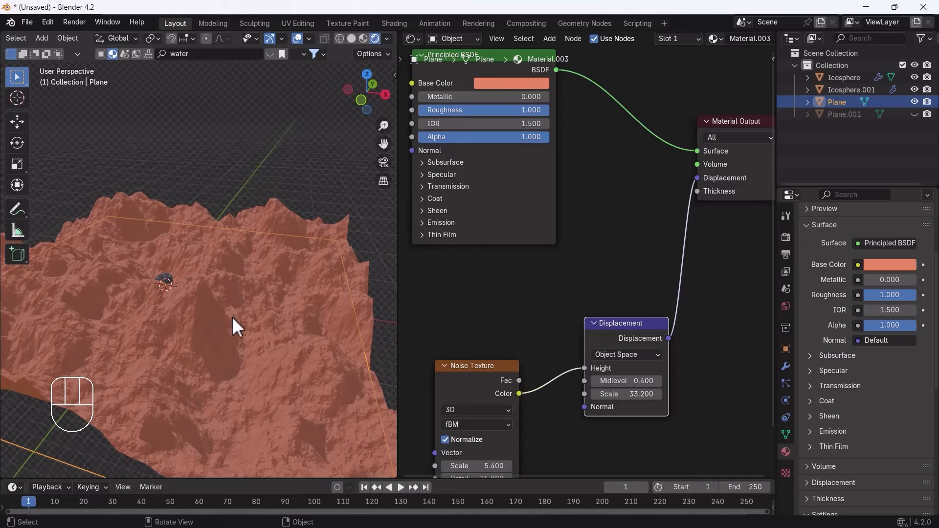
middle_click_drag(219, 306, 226, 259)
left_click(261, 89)
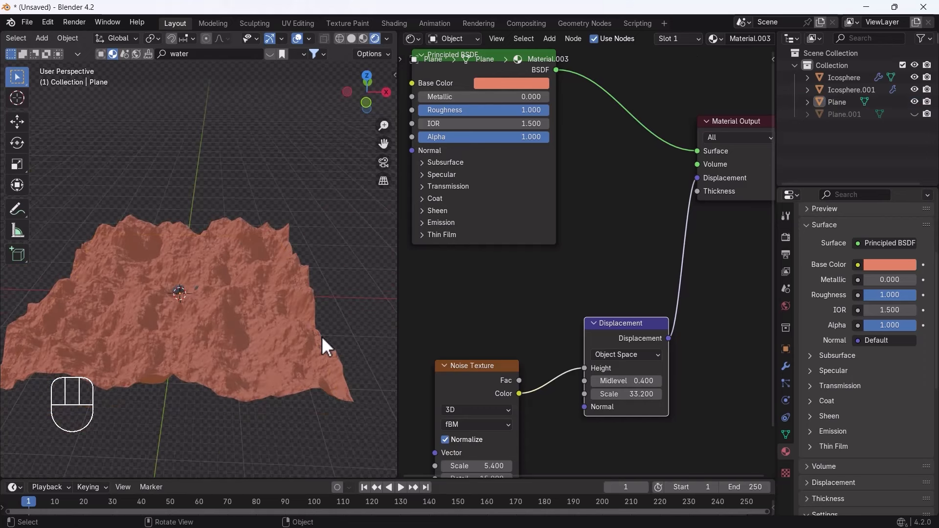